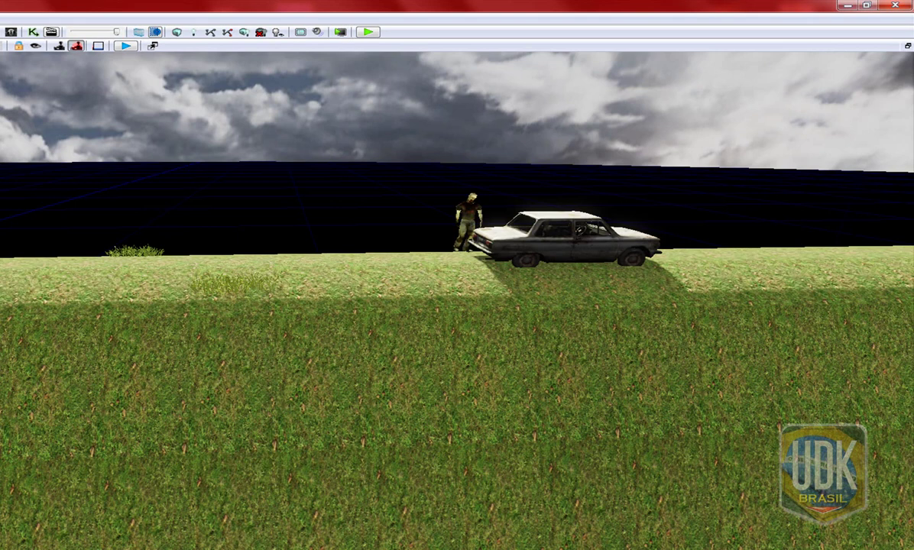
Swing the perspective view round to the white car and the zombie on the grassy ridge
left_click_drag(278, 236, 278, 235)
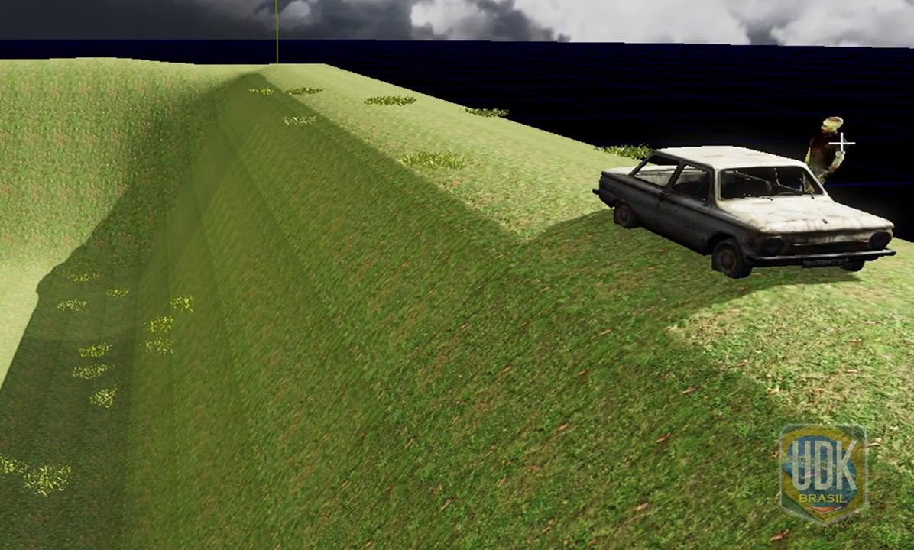
Inspect the zombie's properties (F4), then the car's properties, closing each window
left_click(841, 142)
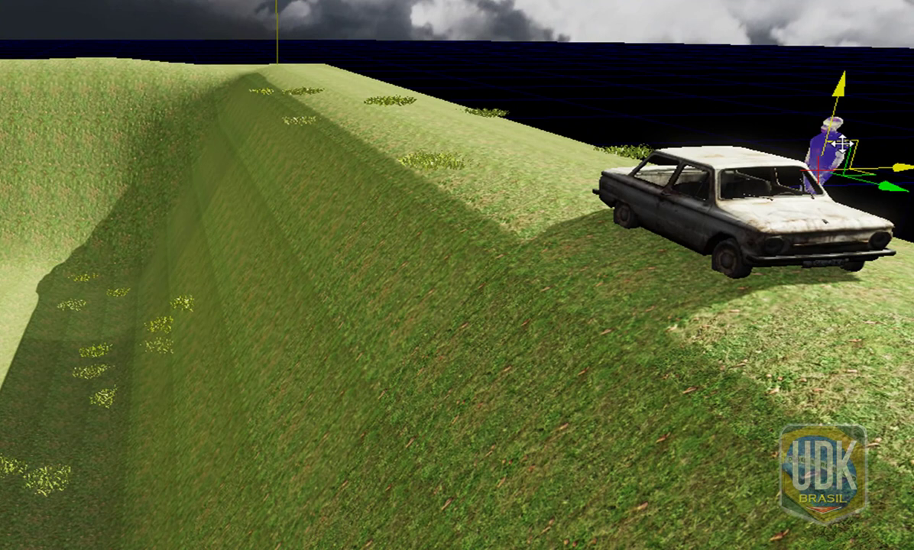
key("F4")
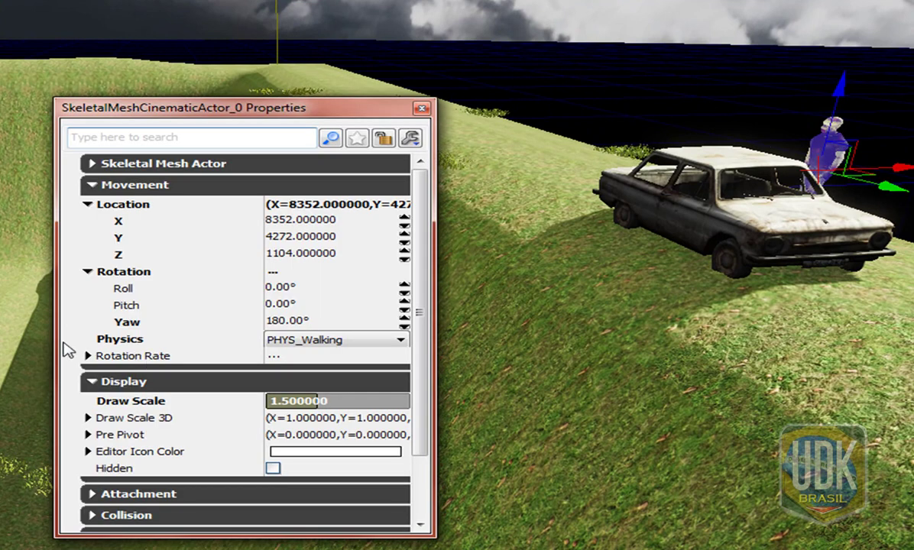
left_click(420, 108)
left_click(750, 216)
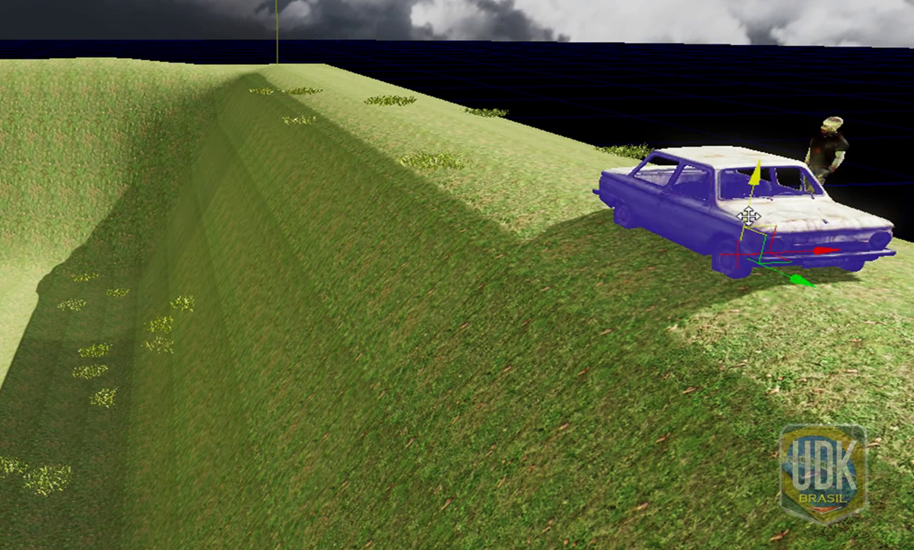
double_click(749, 216)
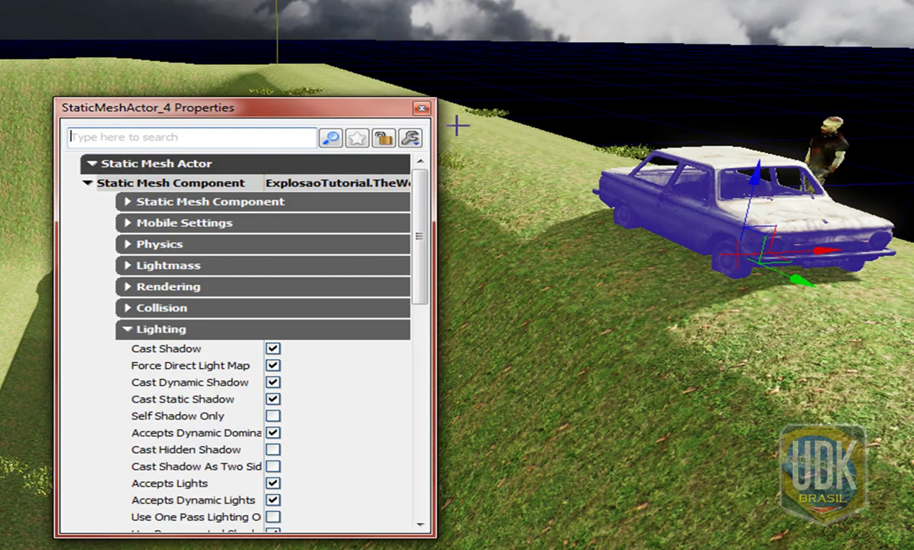
left_click(420, 108)
Convert the car's StaticMeshActor to a mover, creating InterpActor_0
right_click(734, 200)
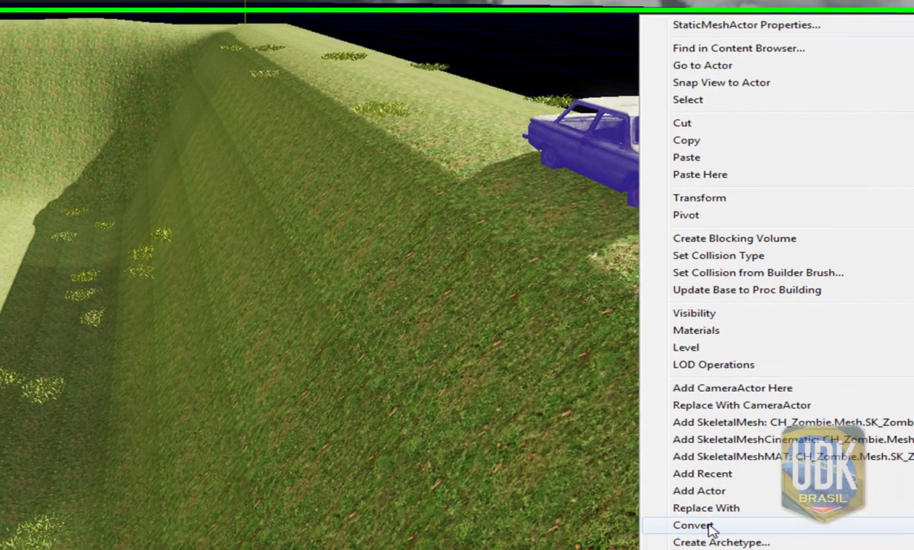
mouse_move(672, 485)
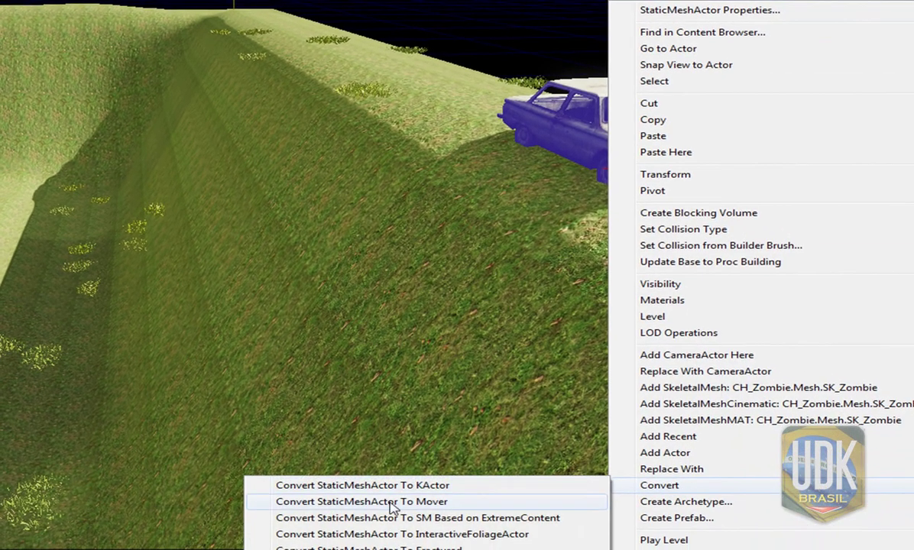
left_click(450, 503)
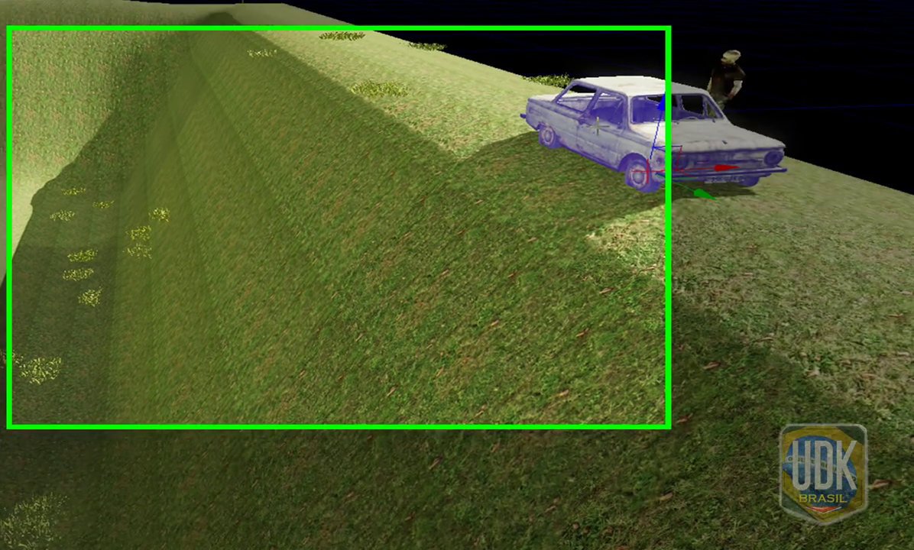
In InterpActor_0's lighting properties, leave Use Precomputed Shadows off after toggling it
double_click(569, 126)
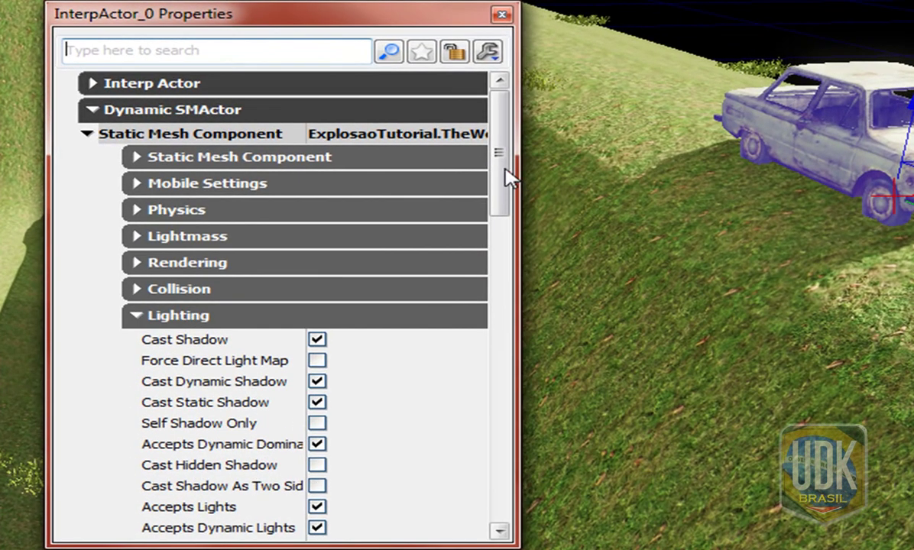
left_click_drag(508, 178, 500, 253)
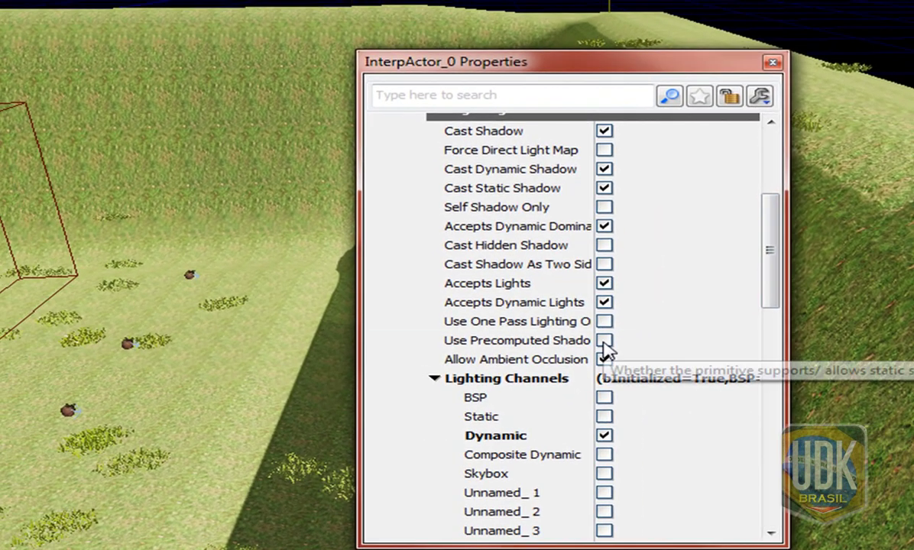
left_click(552, 338)
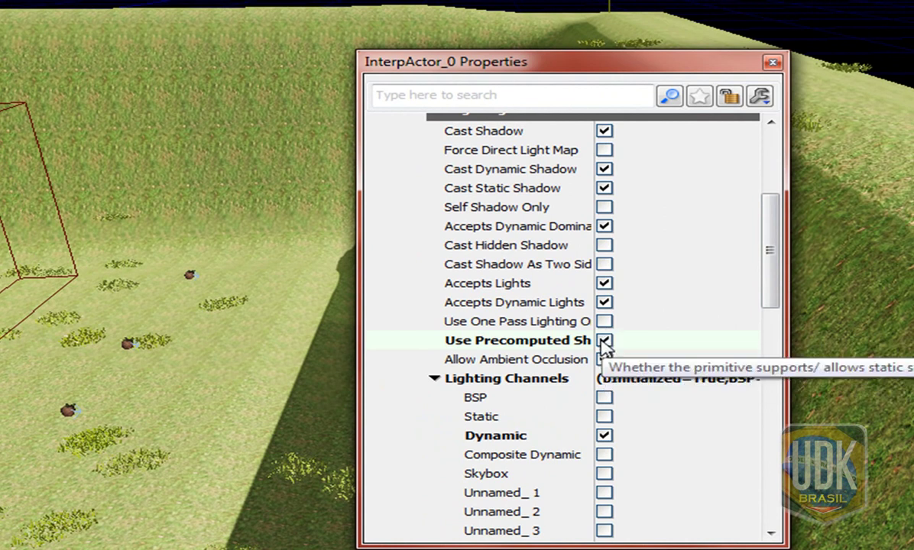
left_click(603, 340)
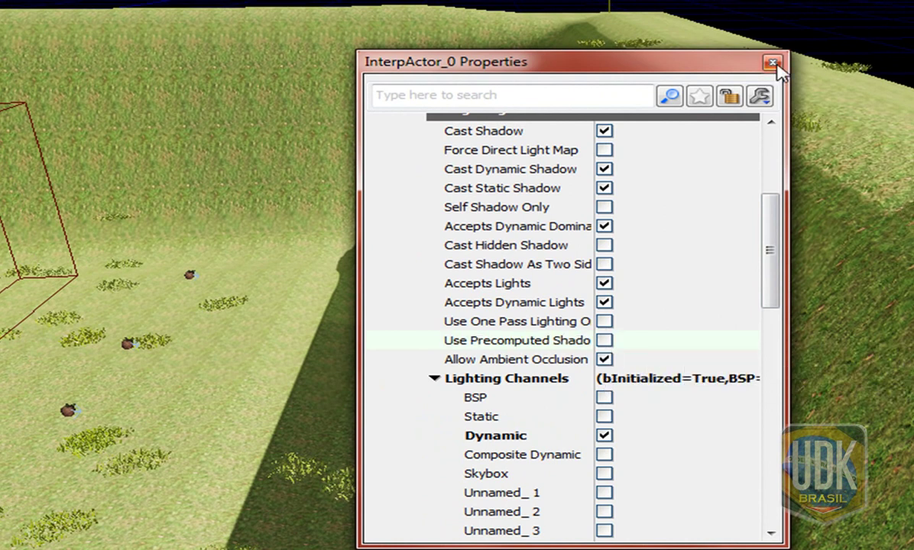
left_click(775, 64)
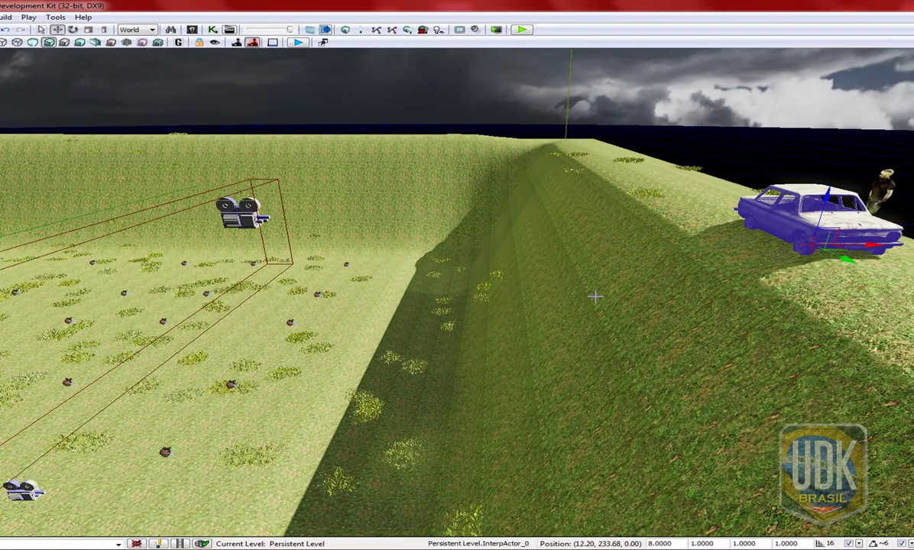
left_click_drag(596, 296, 573, 313)
left_click(282, 205)
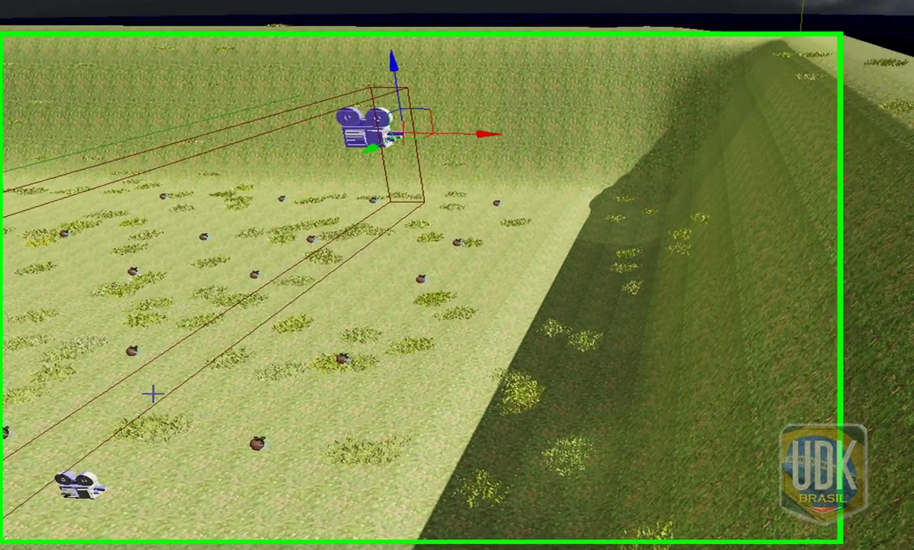
left_click(80, 491)
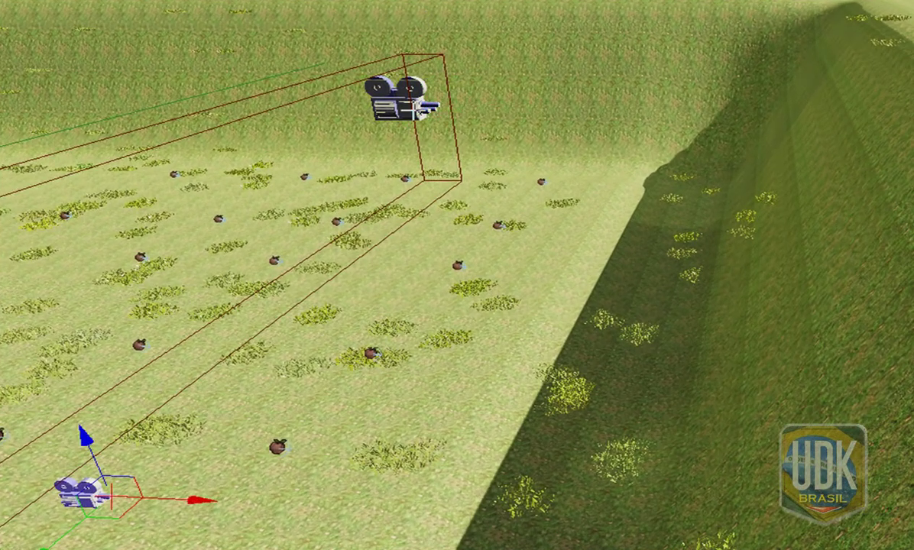
left_click(414, 112)
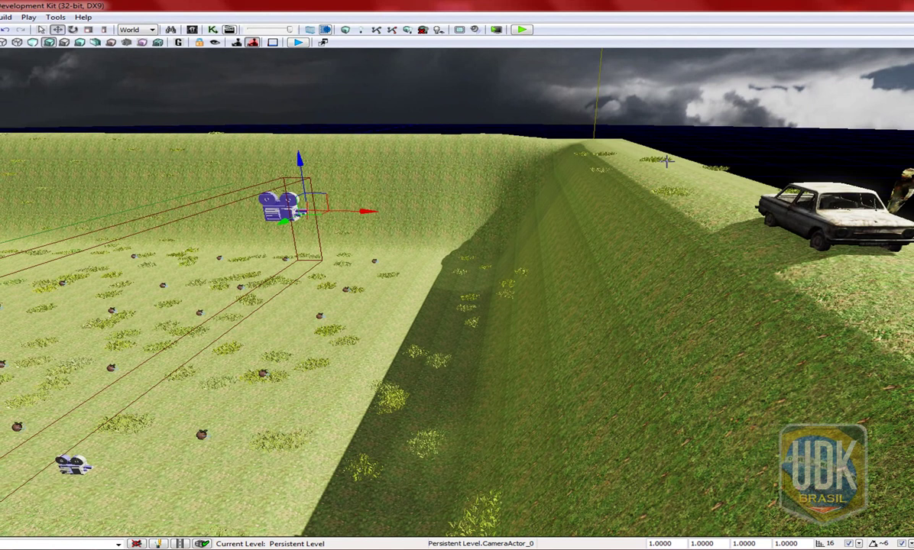
left_click(281, 87)
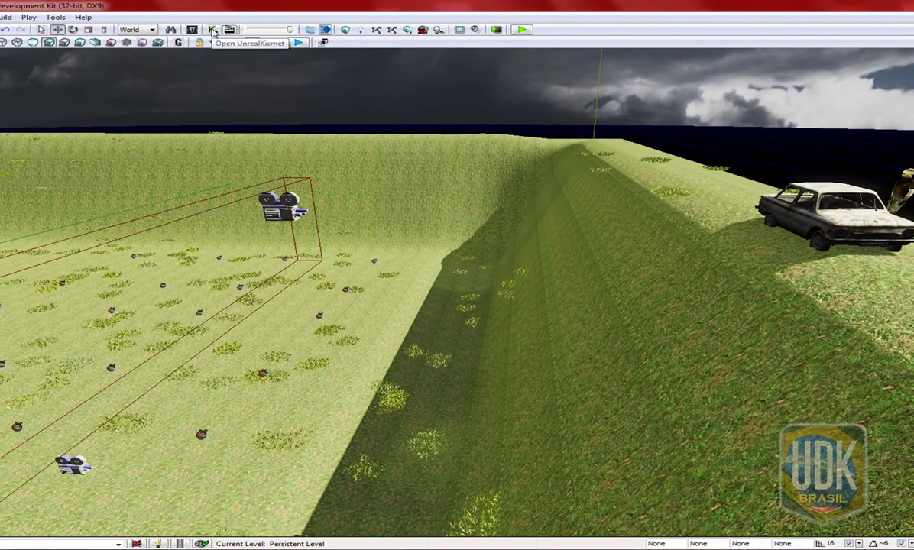
Add a New Matinee node with its data variable to the ExplosaoTutorial Kismet sequence, then close Kismet
left_click(212, 30)
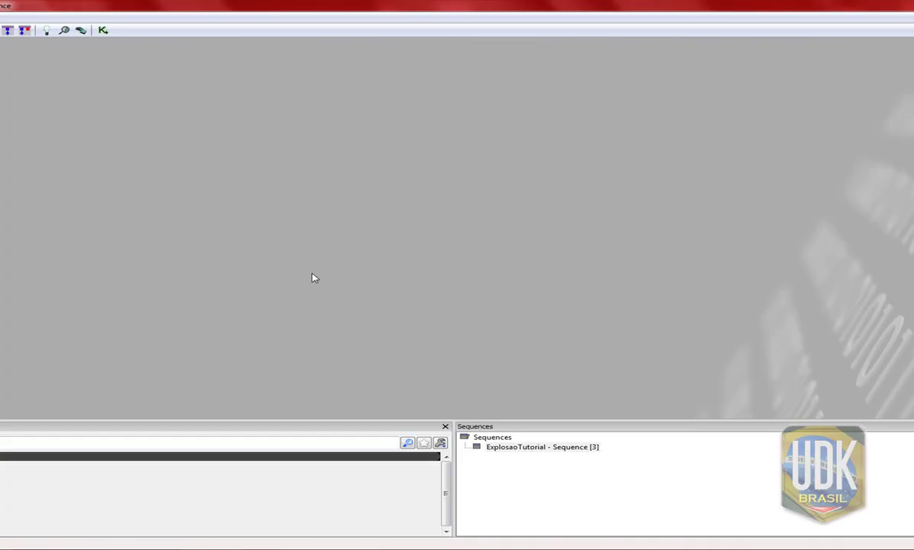
right_click(314, 278)
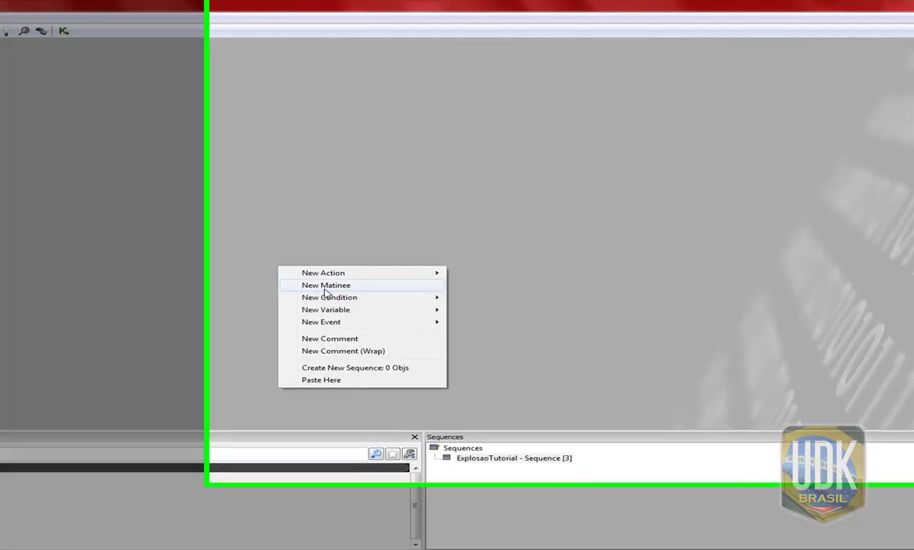
left_click(358, 278)
left_click_drag(367, 432, 454, 329)
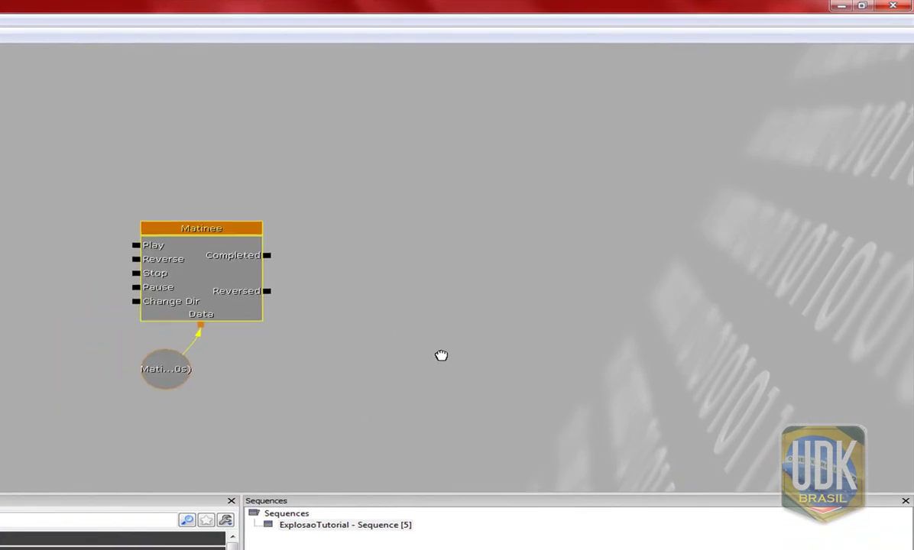
left_click(891, 7)
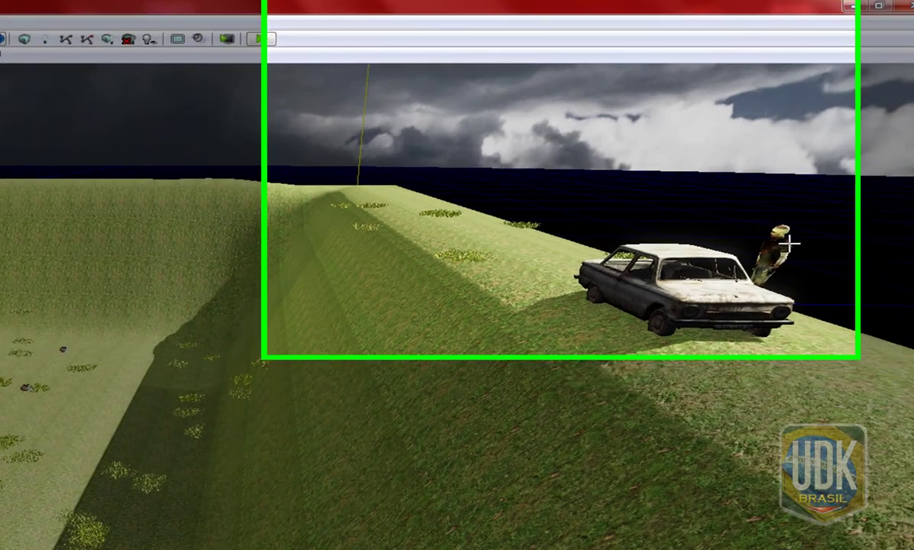
Select the zombie, car and camera actor, reselect the zombie, and bring up UnrealKismet
left_click(781, 219)
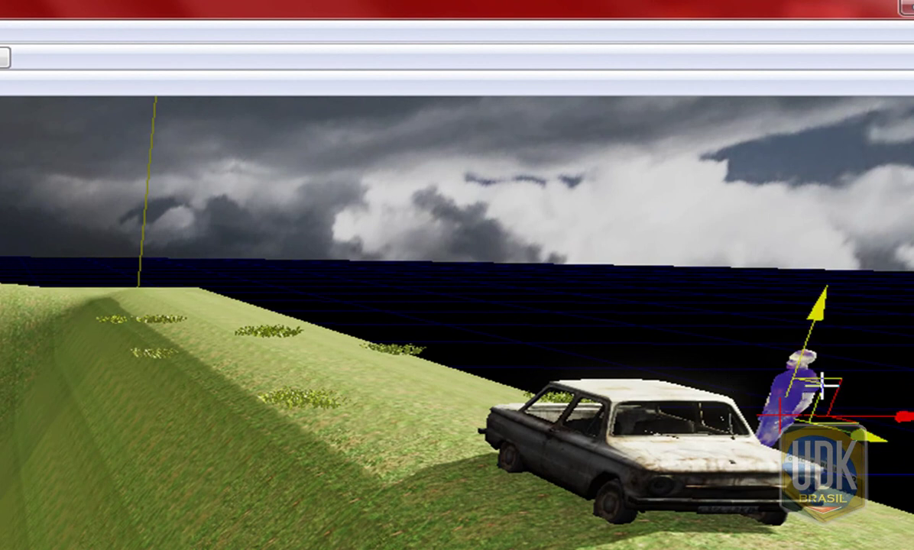
left_click(669, 478)
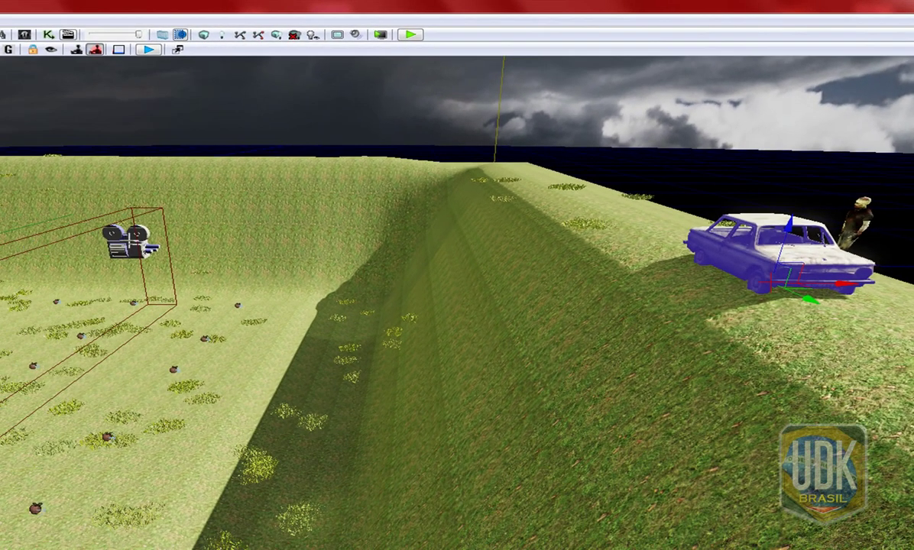
left_click(127, 240)
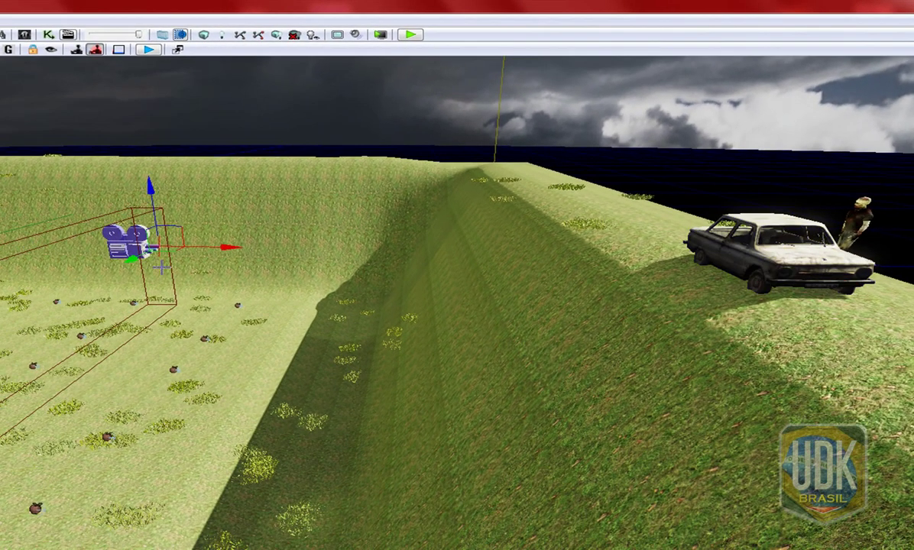
left_click(862, 216)
left_click(48, 35)
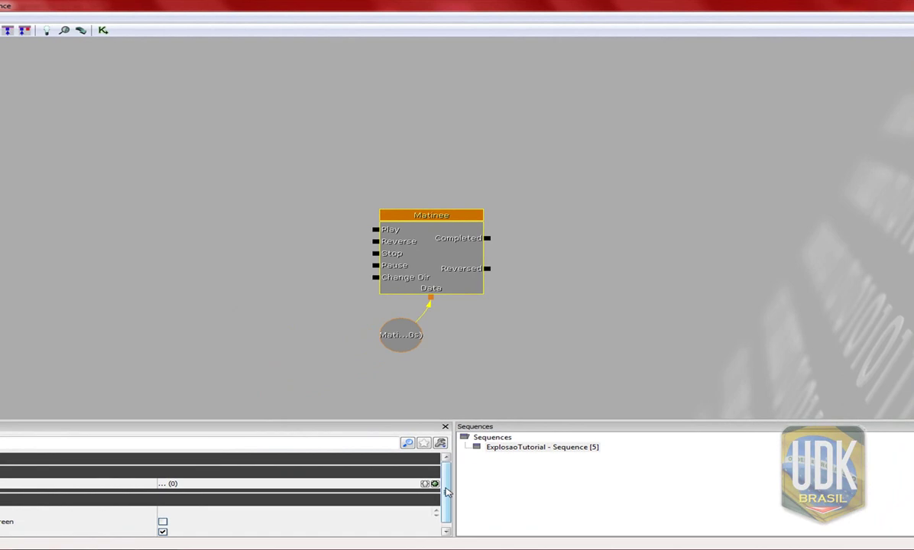
Give the Matinee node the Obj Comment 'Carro caindo'
scroll(446, 488, "down", 1)
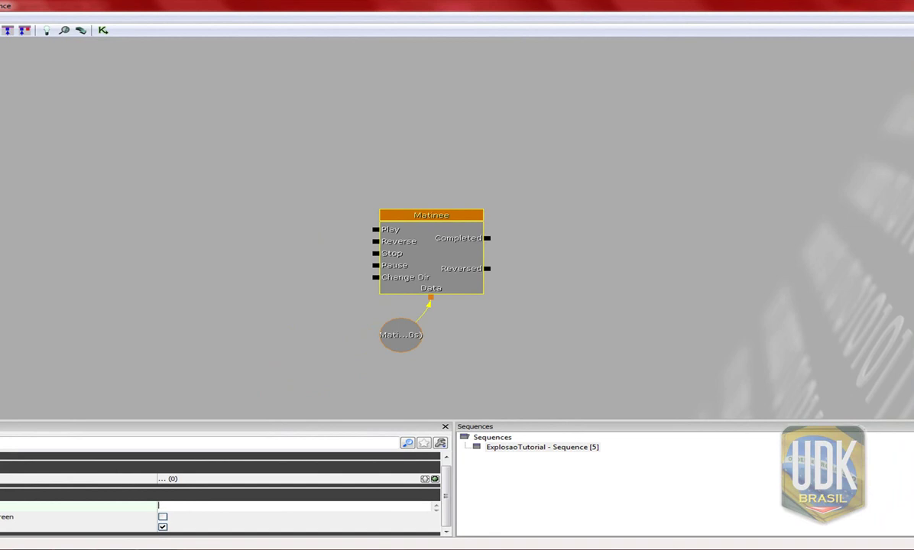
type("Carro caindo")
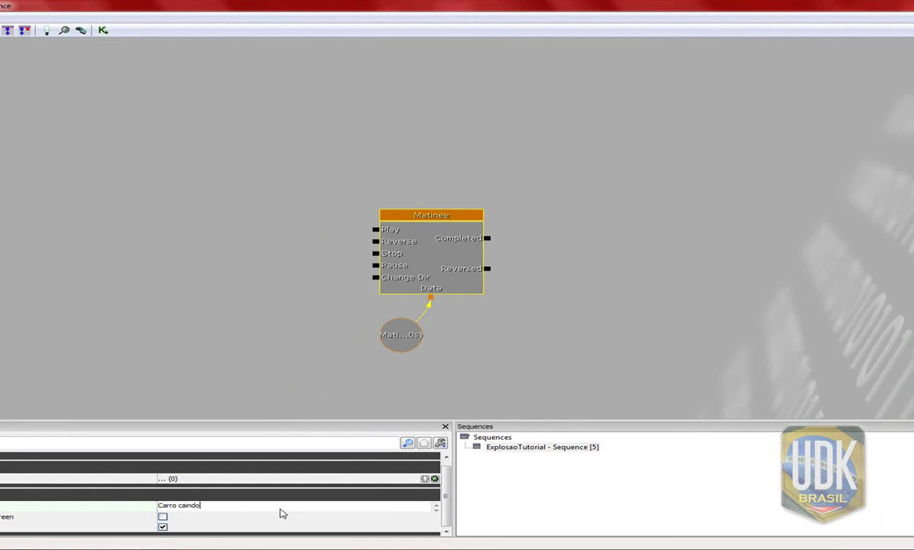
key("Return")
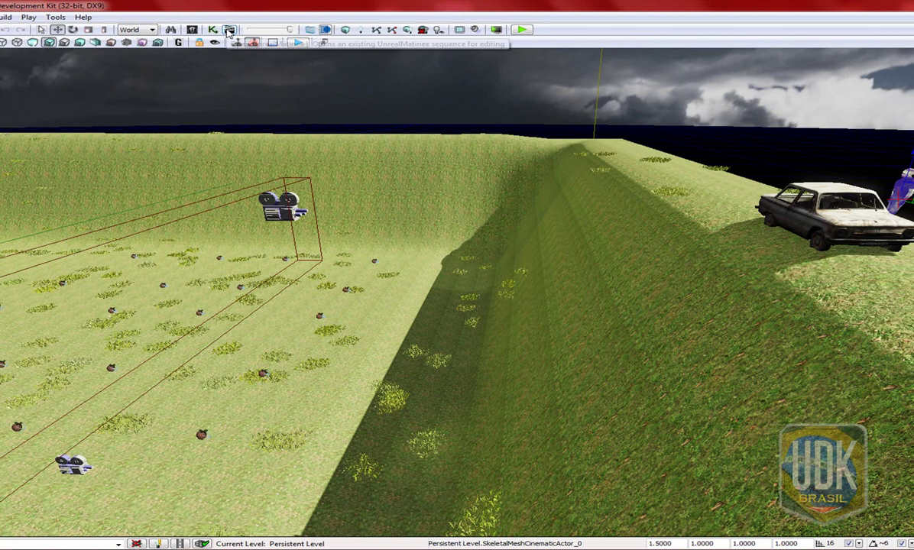
In Matinee, add a skeletal mesh group named 'Monstro' for the zombie
left_click(228, 31)
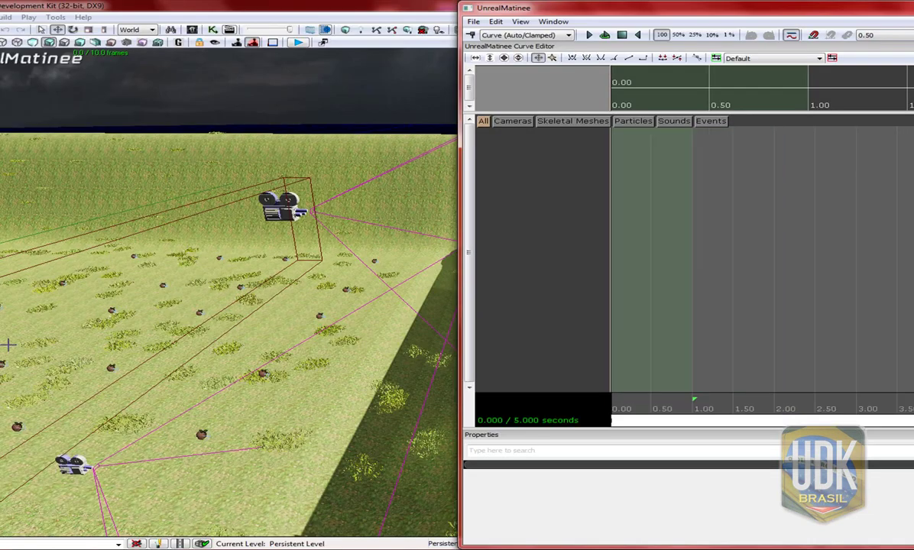
mouse_move(9, 344)
right_mouse_down()
mouse_move(293, 360)
mouse_move(224, 351)
right_mouse_up()
right_click(550, 270)
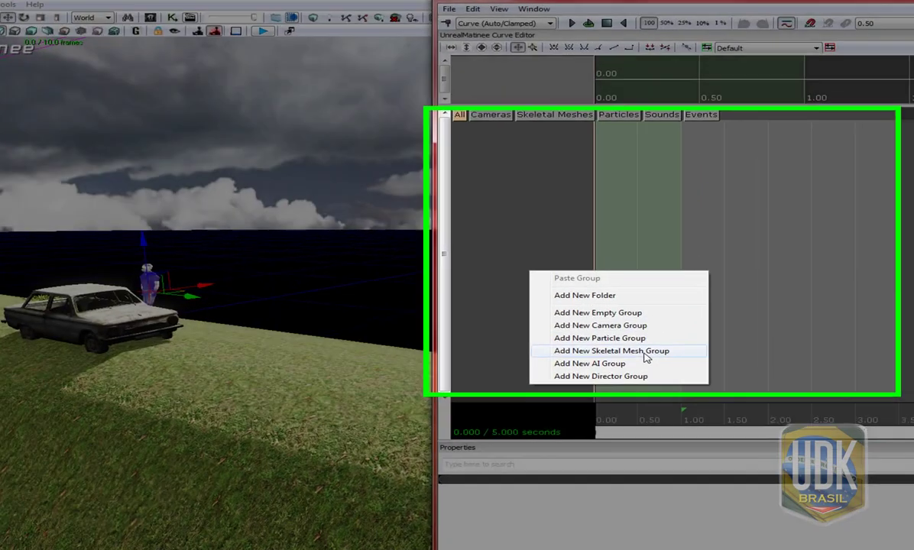
left_click(657, 345)
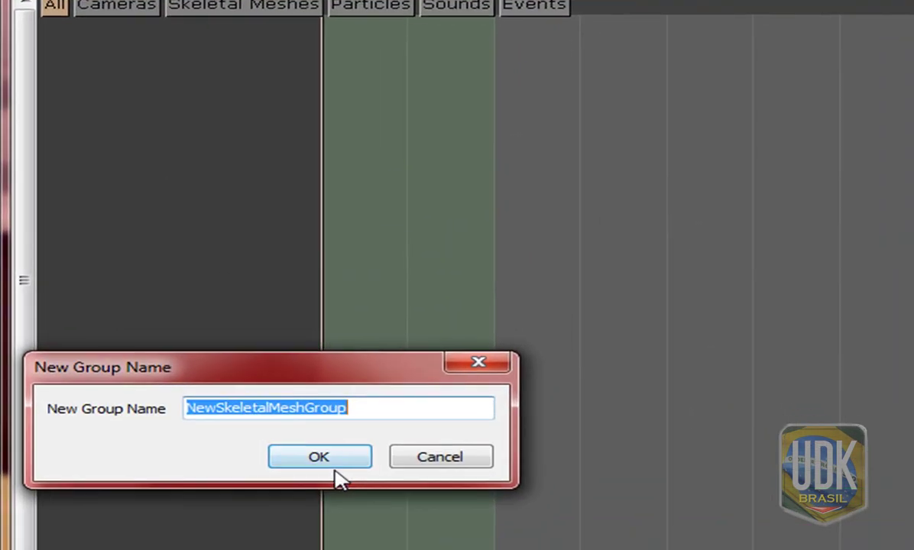
type("Monstr")
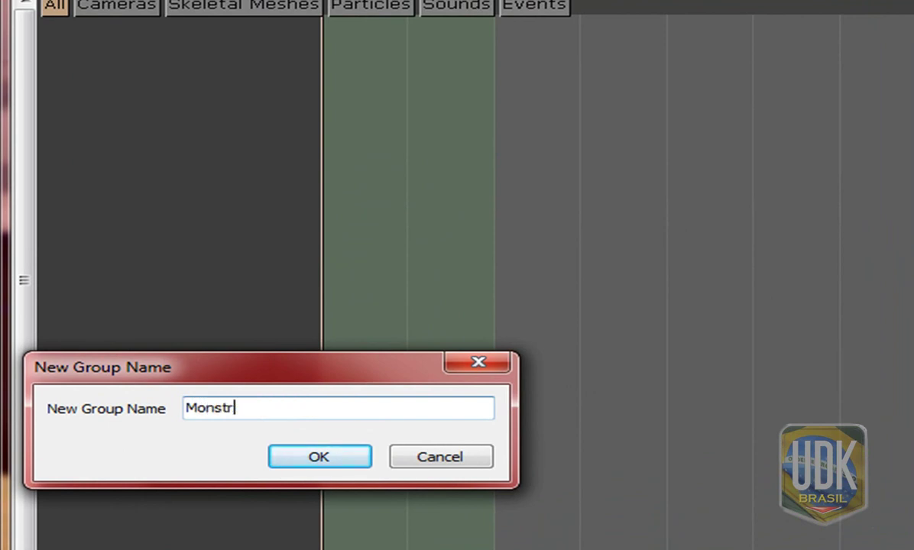
type("o")
left_click(615, 342)
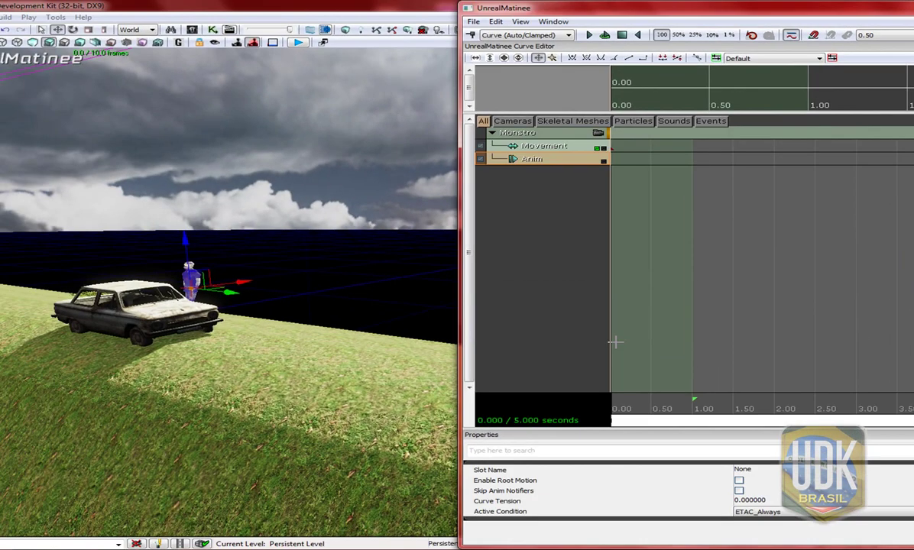
Put Zombie_AnimSet in the Monstro group's anim sets slot [0] and open it in the AnimSet Editor
left_click(178, 29)
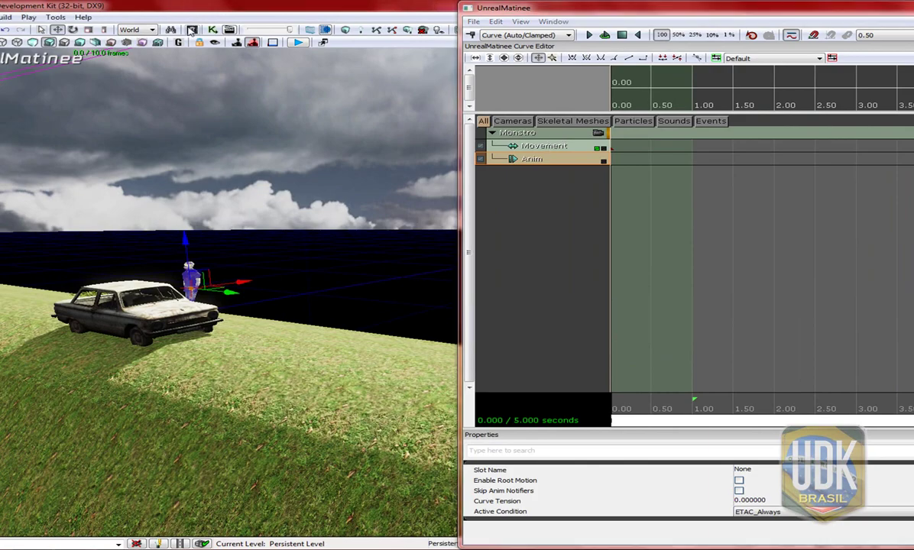
left_click(418, 333)
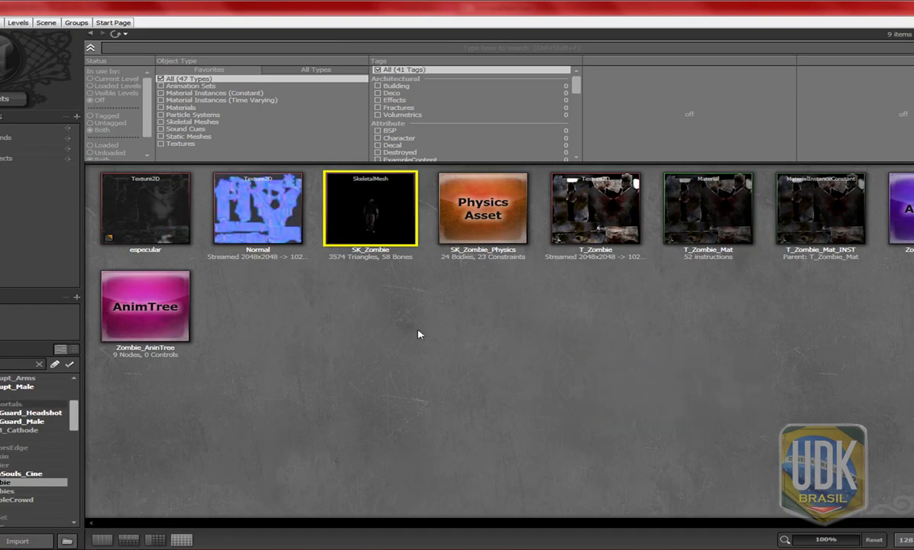
left_click(907, 228)
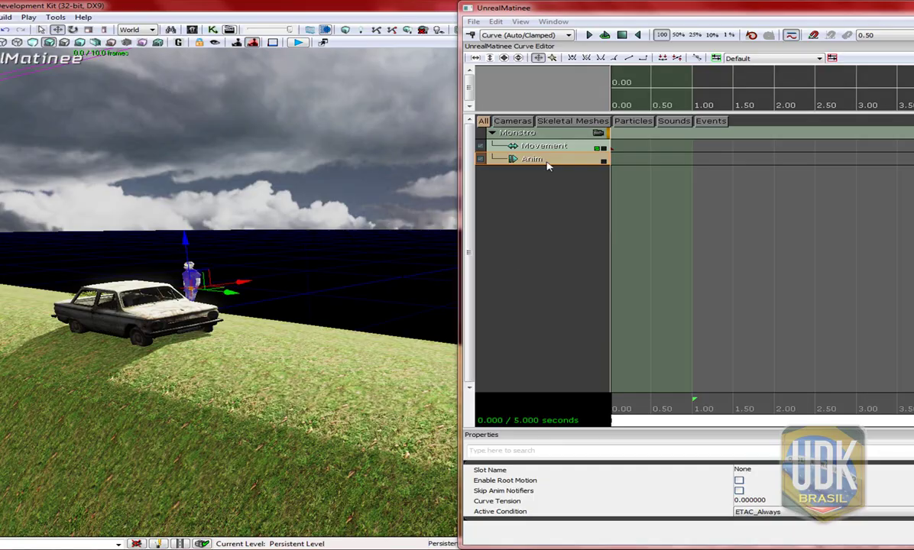
left_click(533, 134)
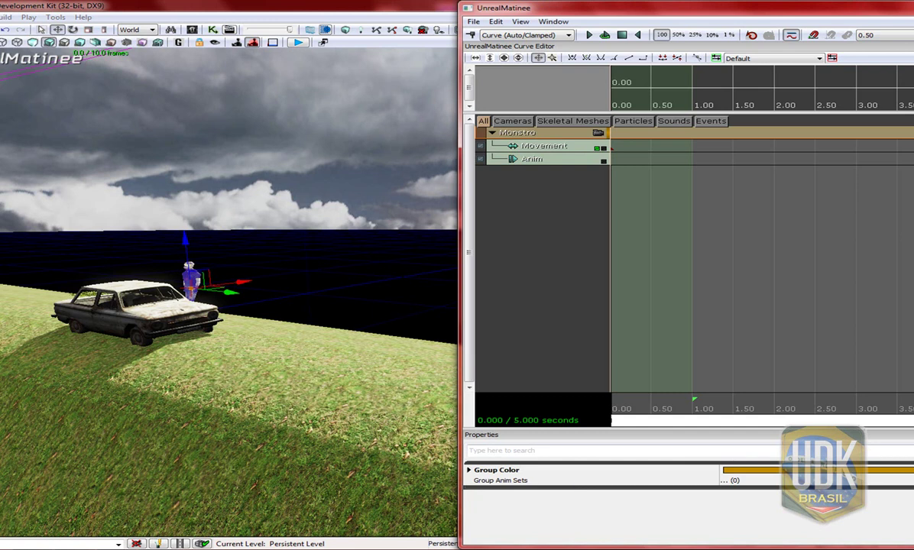
left_click(833, 480)
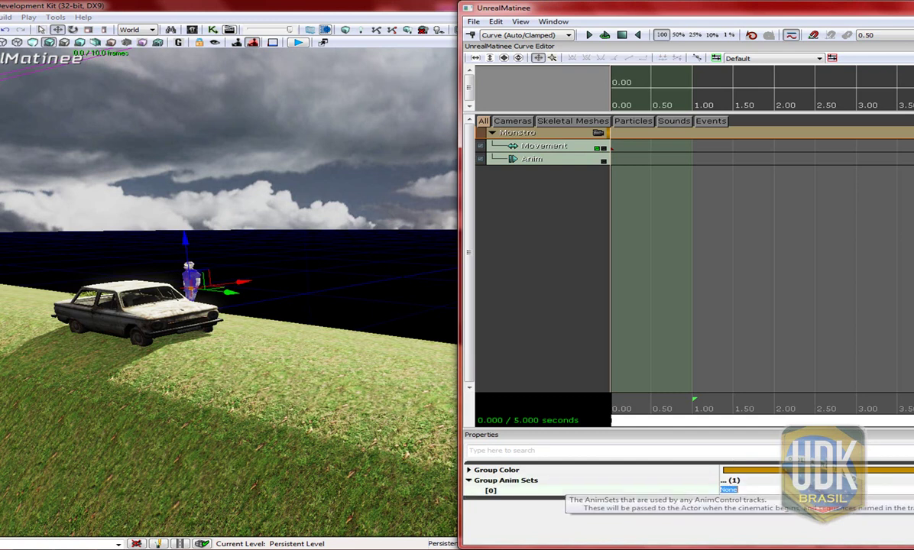
left_click(728, 489)
type("AnimSet'CH_Zombie.Anims.Zombie_AnimSet'")
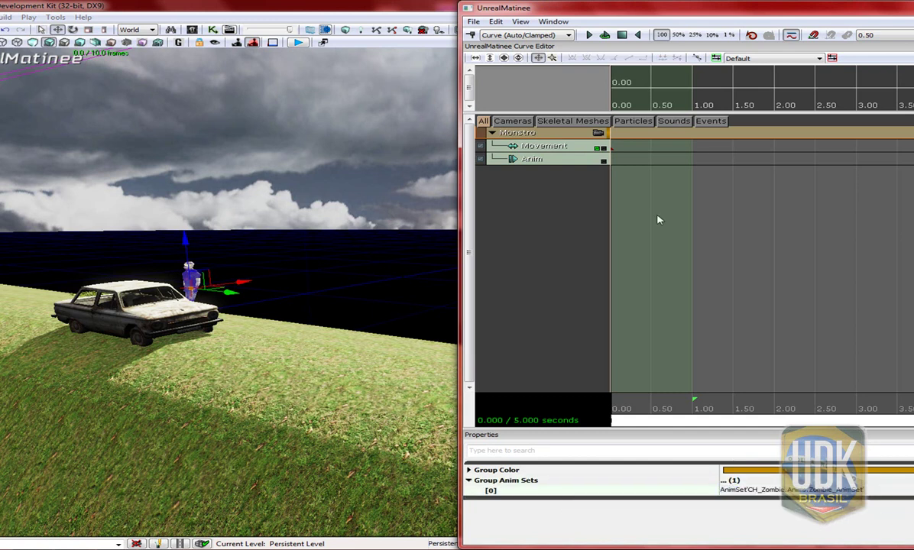
left_click(552, 148)
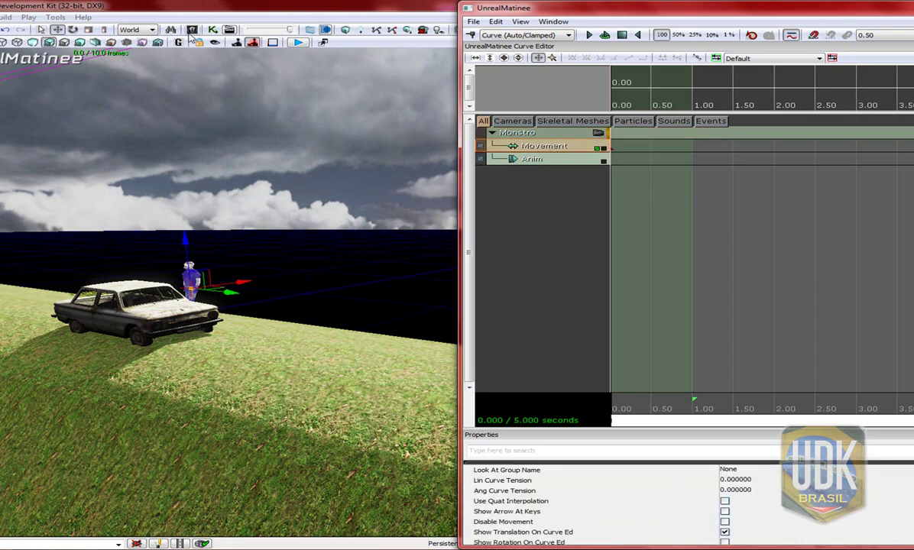
double_click(900, 208)
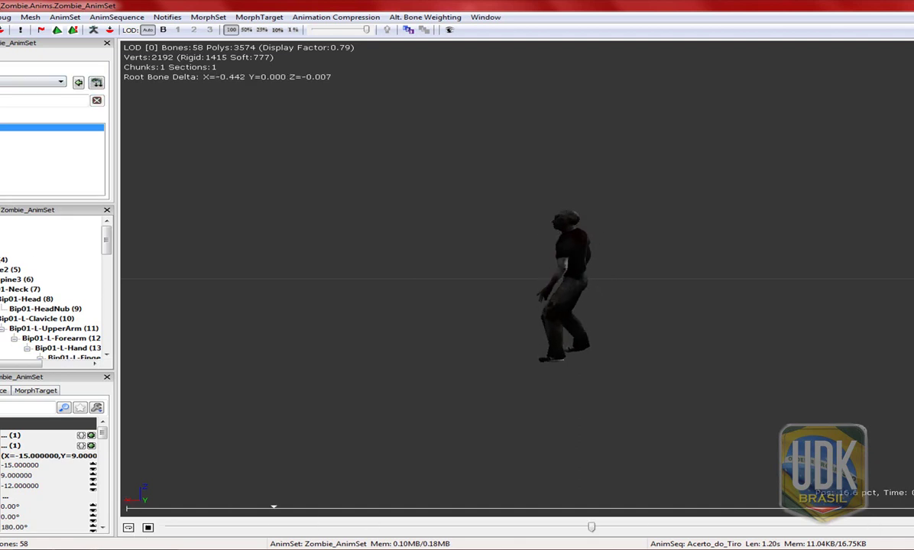
Preview the ATTACK, Dead, Fury, Morrendo, Morto, Parado and Walk zombie animations
left_click(46, 135)
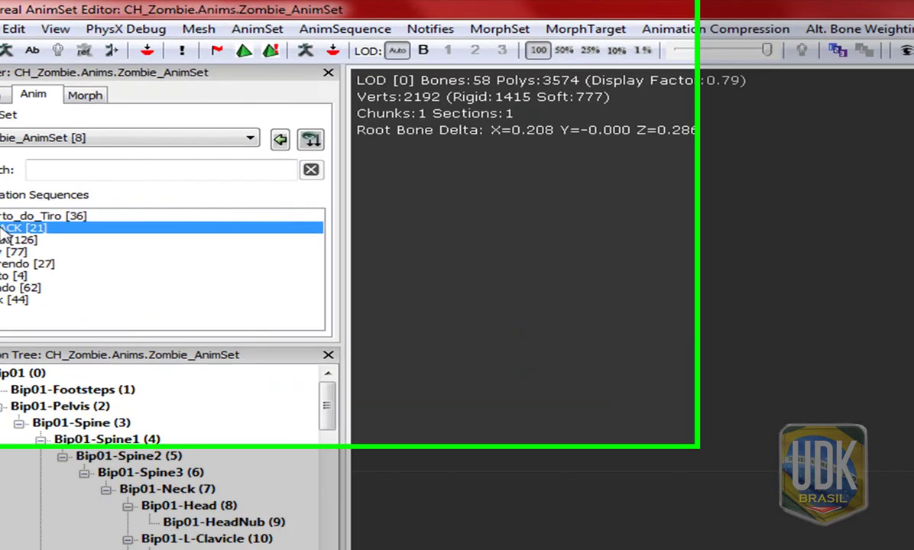
left_click(67, 305)
left_click(65, 314)
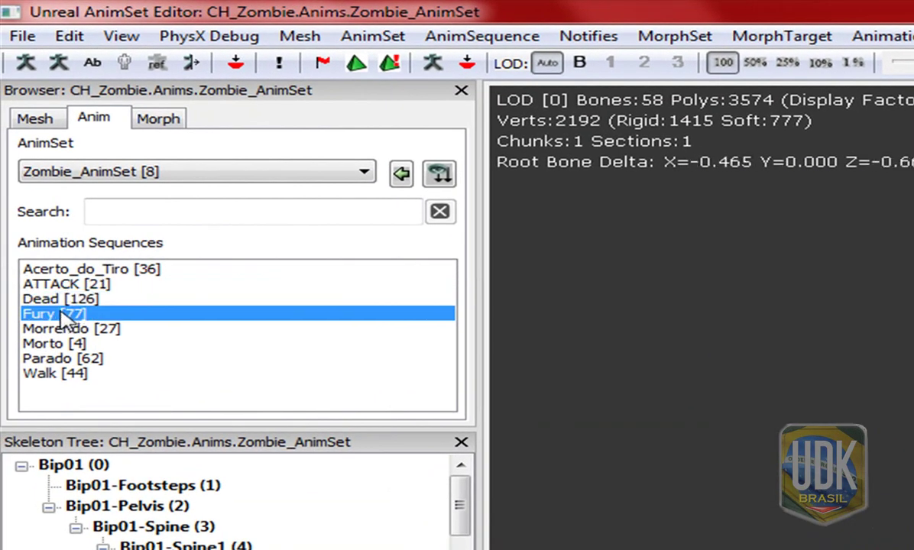
left_click(72, 330)
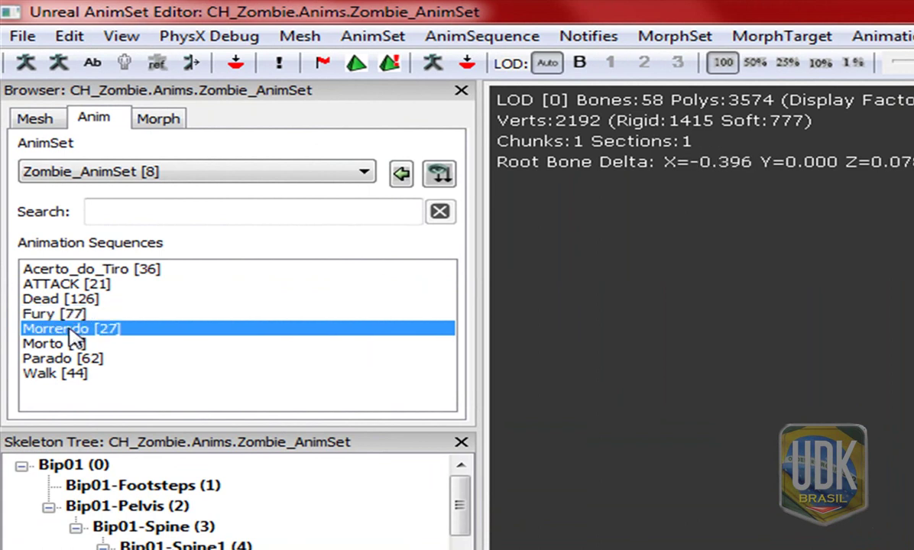
left_click(71, 345)
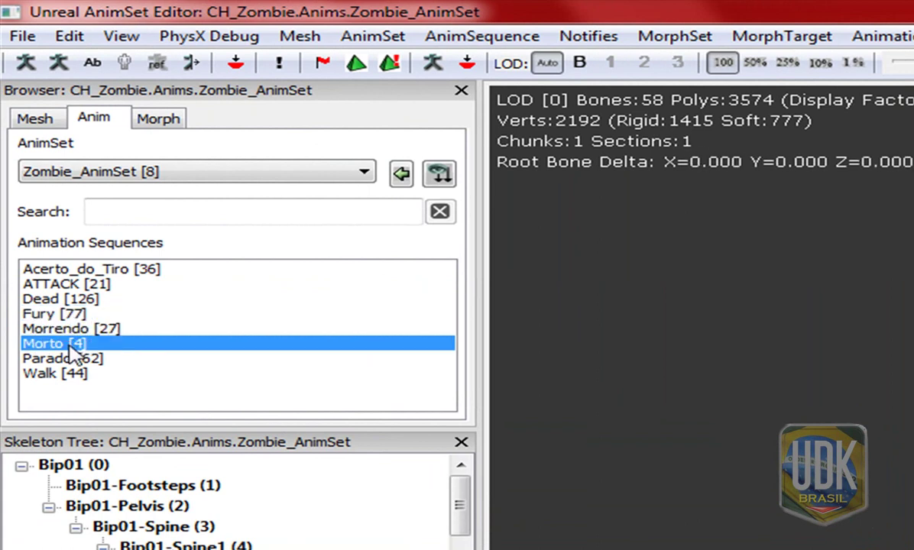
left_click(72, 359)
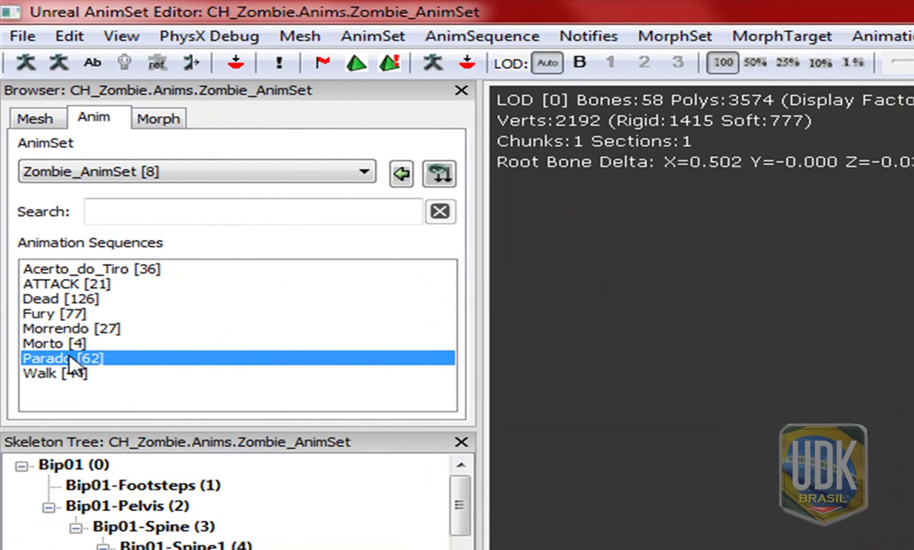
left_click(73, 373)
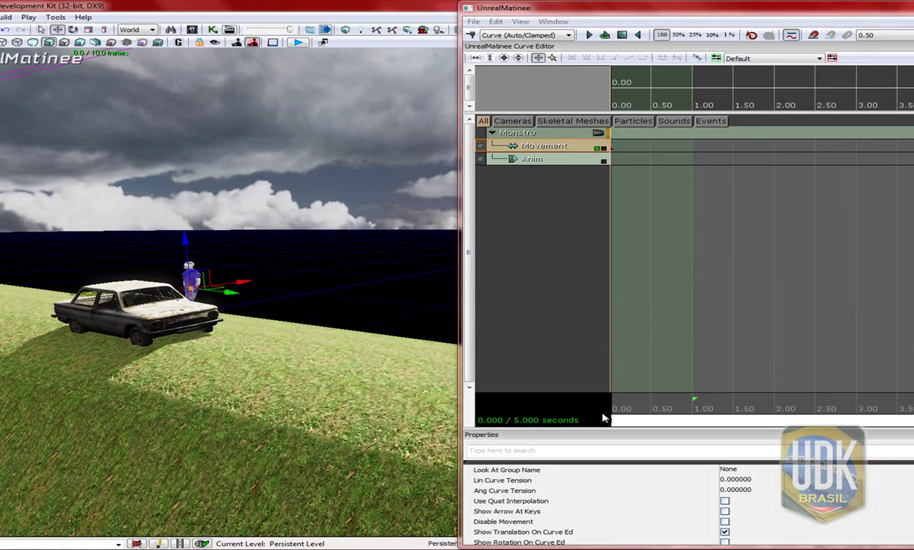
Key the start of the Monstro Anim track with the Fury animation sequence
left_click(554, 159)
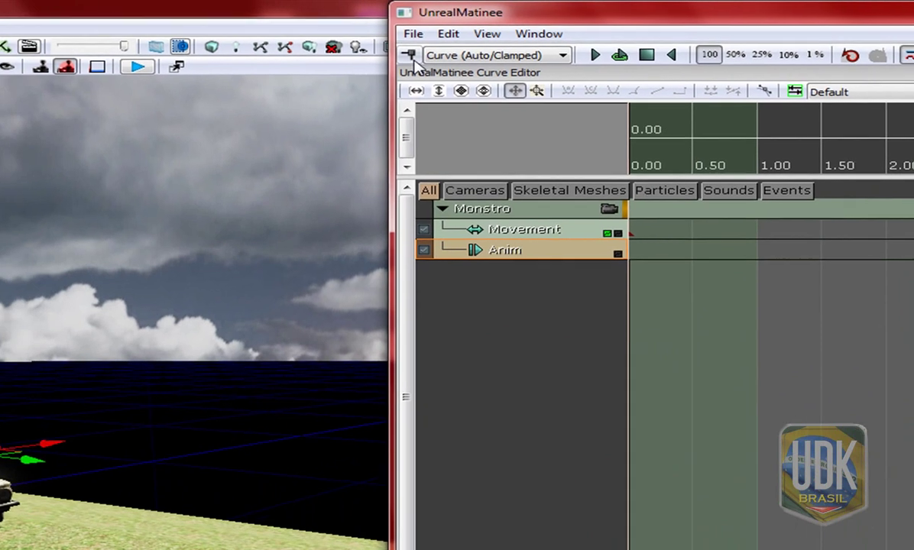
key("Return")
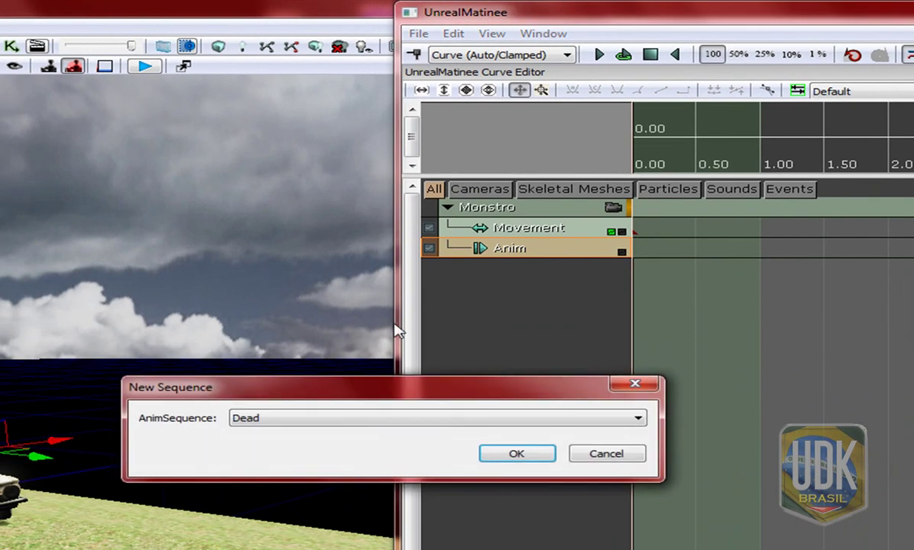
left_click(236, 421)
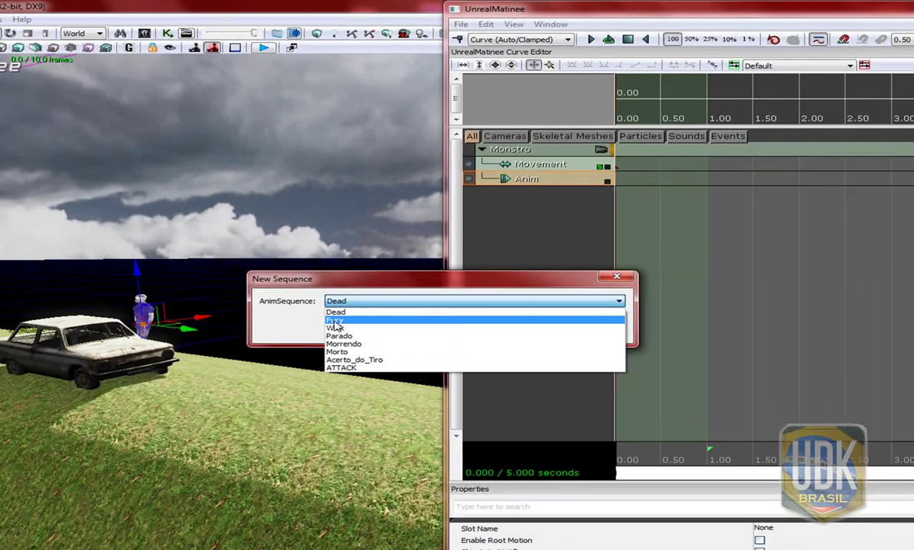
left_click(239, 444)
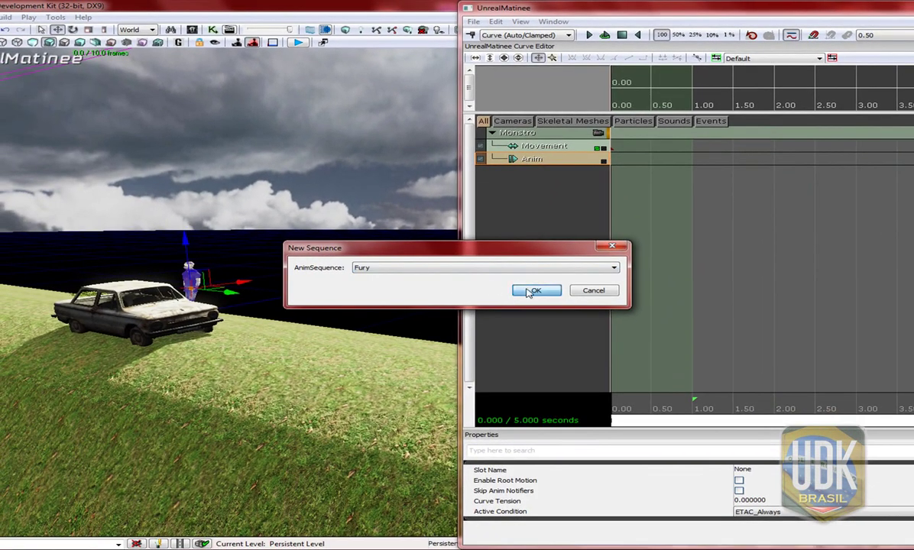
left_click(535, 291)
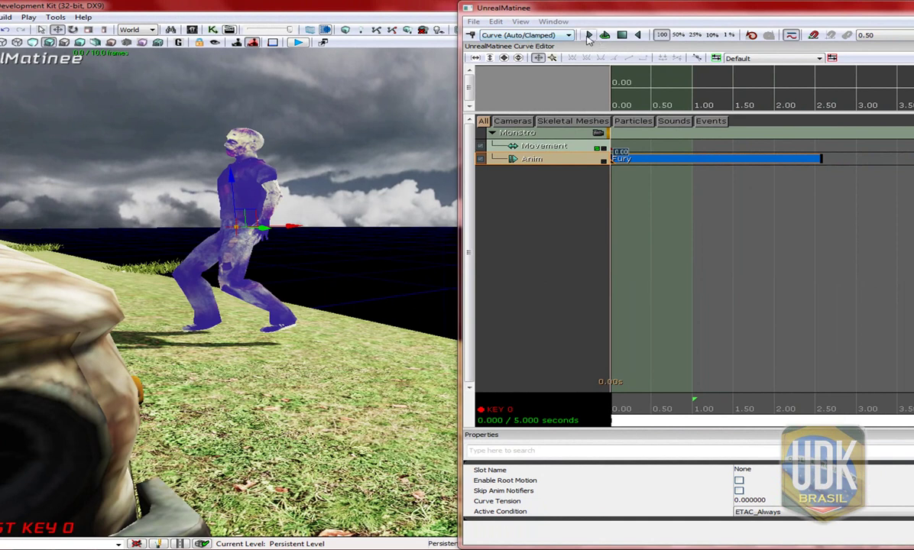
Preview the cinematic, then scrub the time to about 3.5 s
left_click(589, 36)
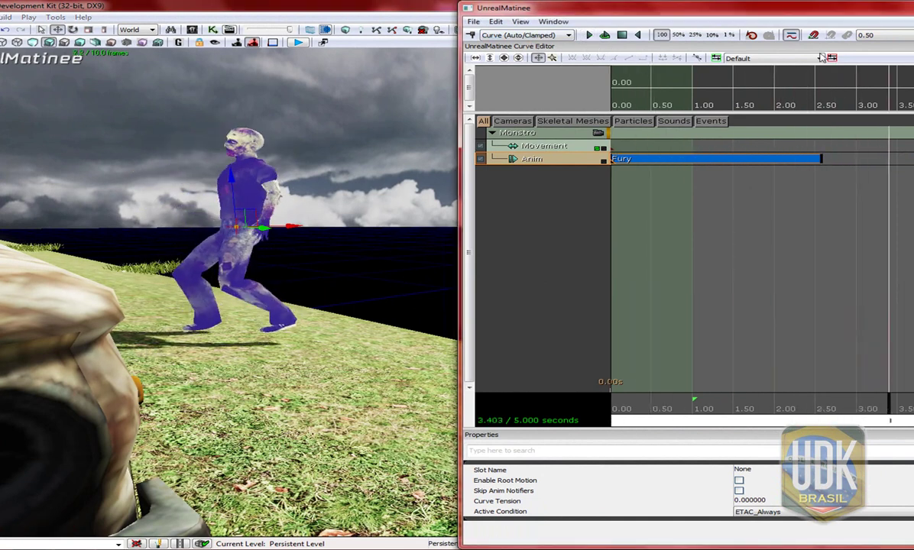
left_click(621, 36)
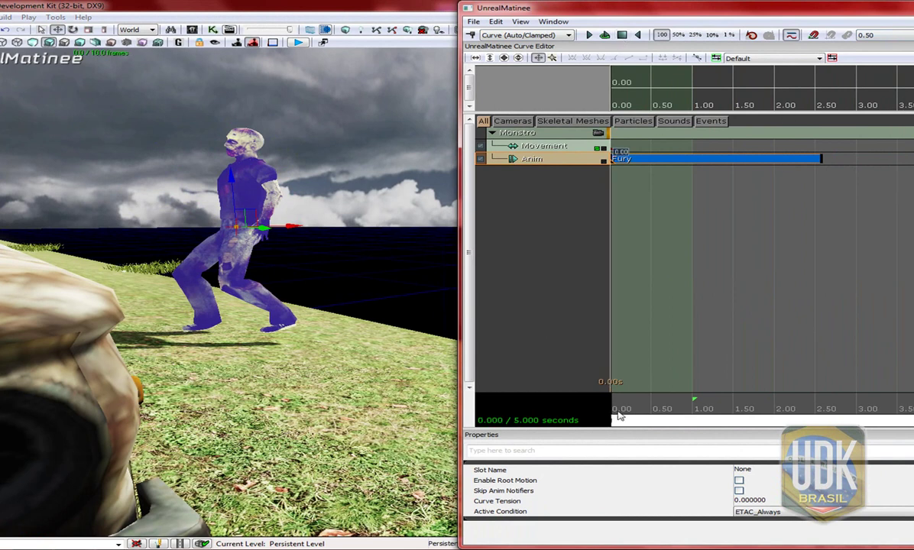
left_click_drag(620, 415, 887, 396)
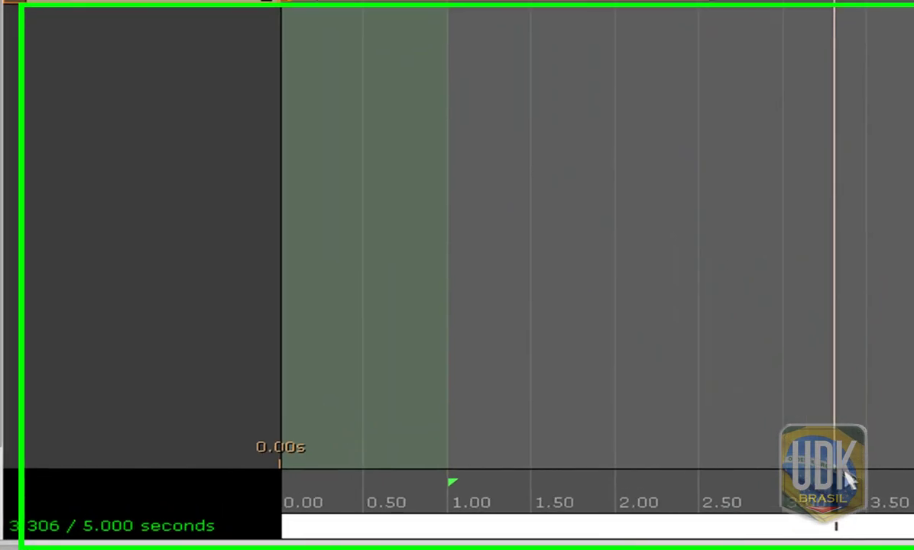
left_click_drag(847, 477, 872, 486)
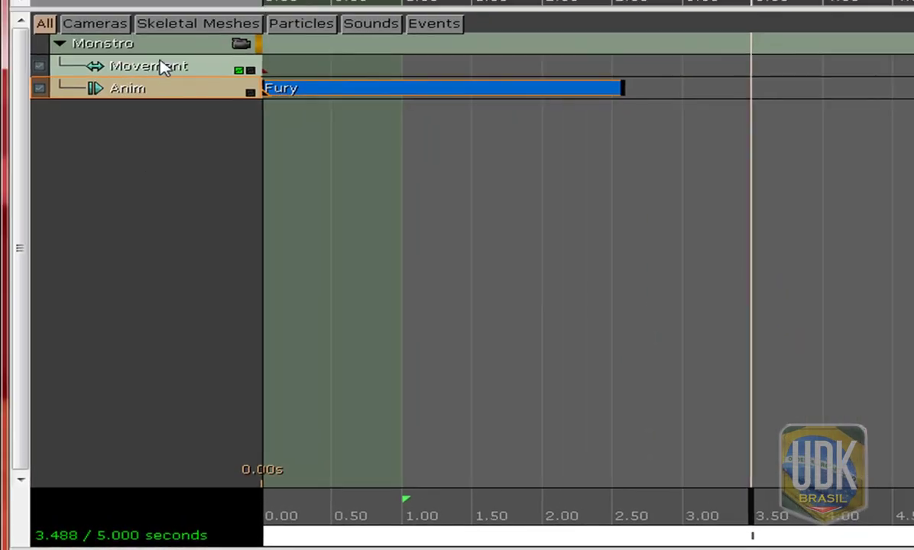
Add Monstro Movement keys at 2.58 s and about 3.97 s
left_click(163, 67)
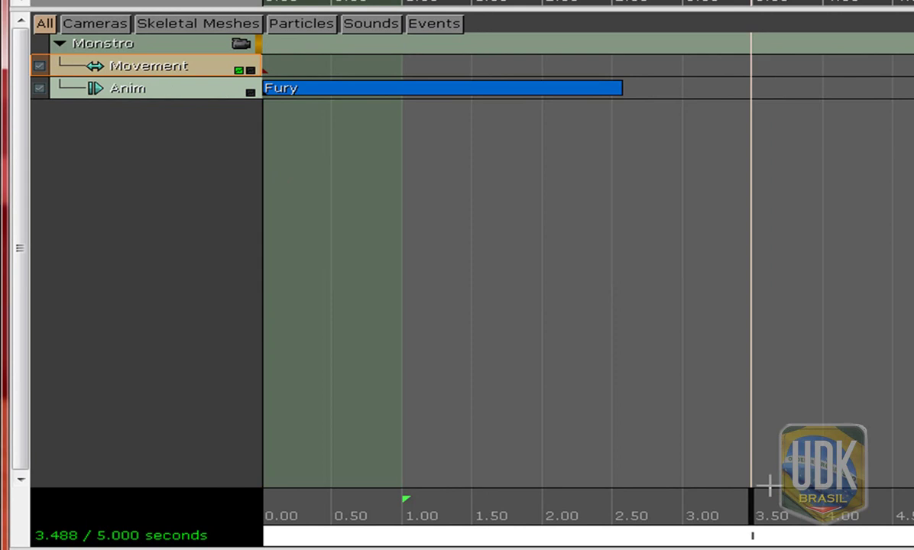
mouse_move(755, 505)
left_mouse_down()
mouse_move(612, 504)
mouse_move(642, 504)
left_mouse_up()
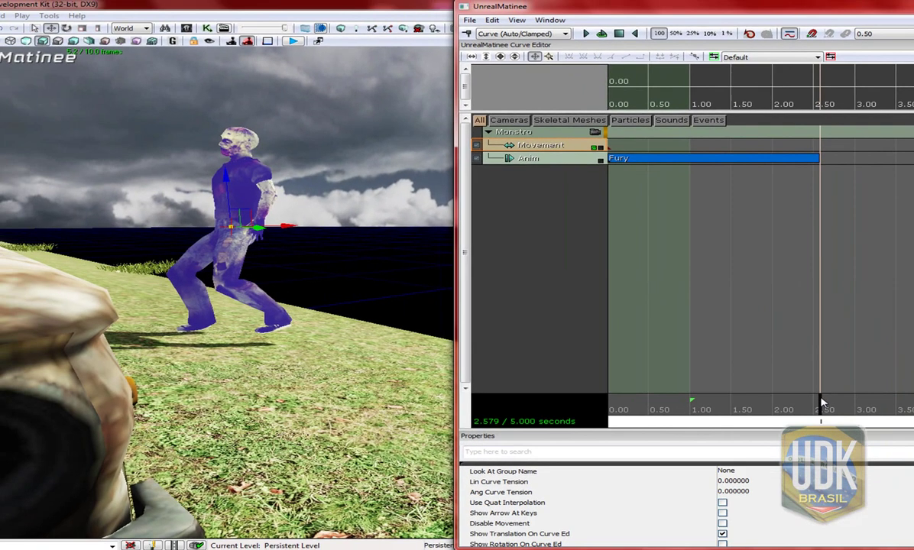
left_click(471, 36)
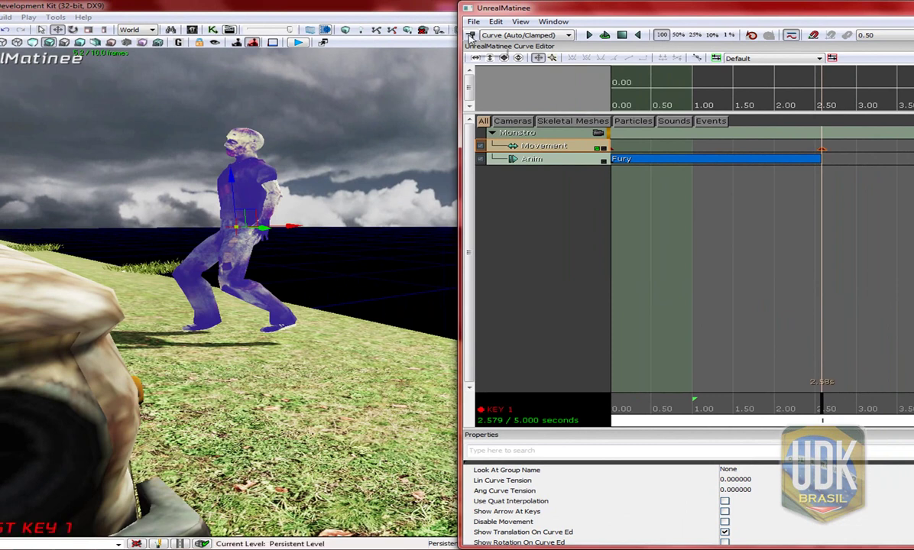
left_click_drag(834, 410, 913, 410)
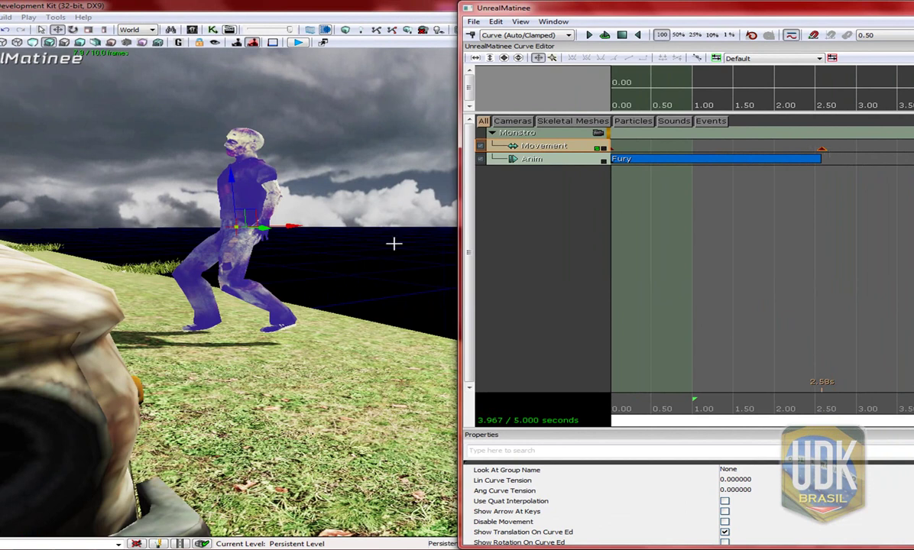
left_click(473, 35)
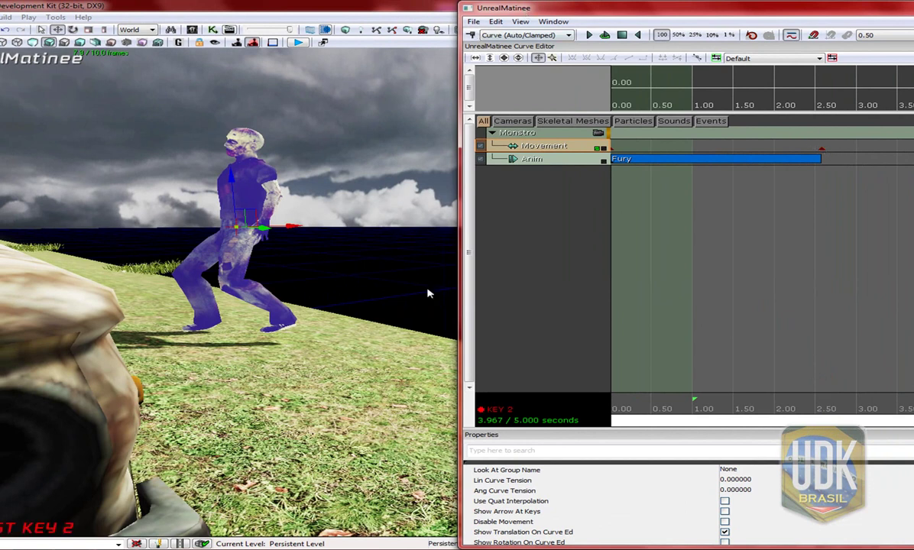
Drag the zombie forward toward the car and replay the cinematic
left_click_drag(372, 359, 321, 427)
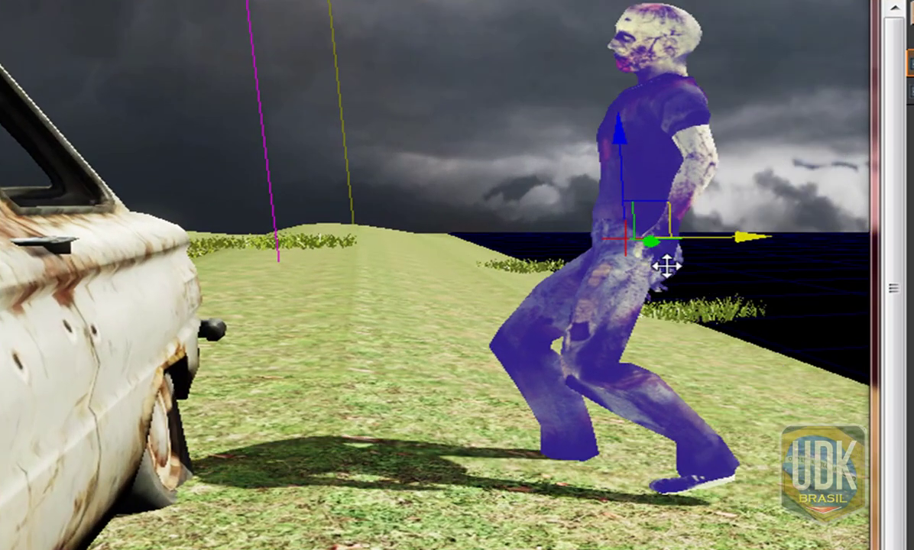
left_click_drag(666, 266, 618, 271)
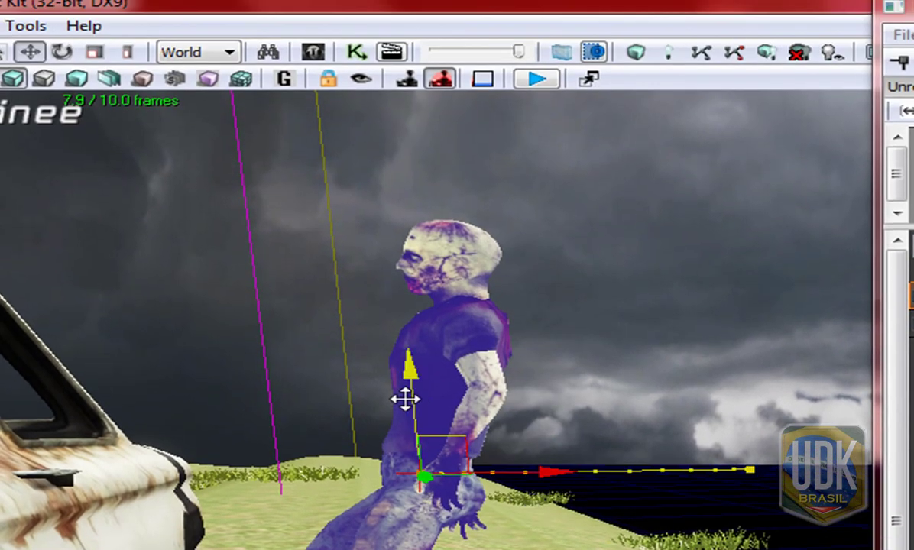
mouse_move(404, 397)
left_mouse_down()
mouse_move(404, 413)
mouse_move(414, 390)
mouse_move(411, 341)
left_mouse_up()
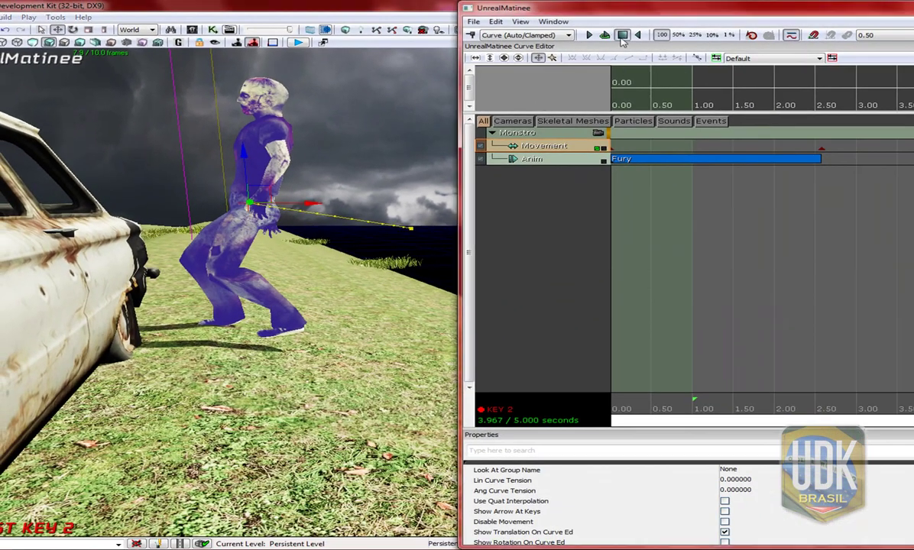
left_click(588, 34)
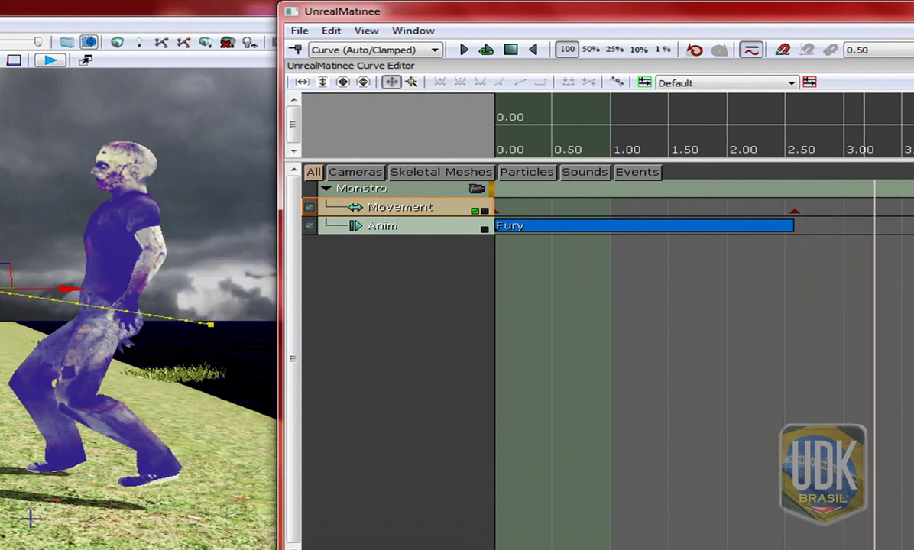
At the 2.58 s Movement key, add a Walk key to the Monstro Anim track, then preview it
left_click(794, 211, "ctrl")
left_click(426, 229)
left_click(295, 49)
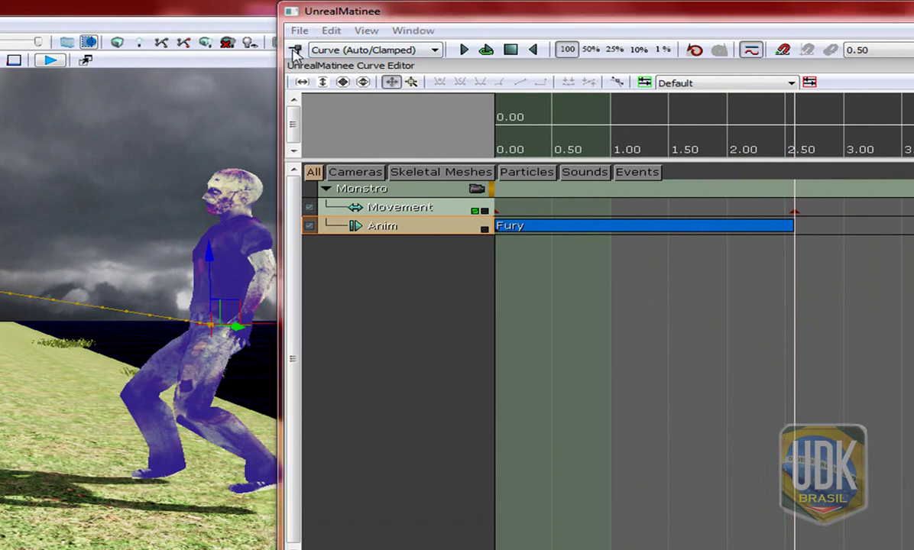
left_click(188, 393)
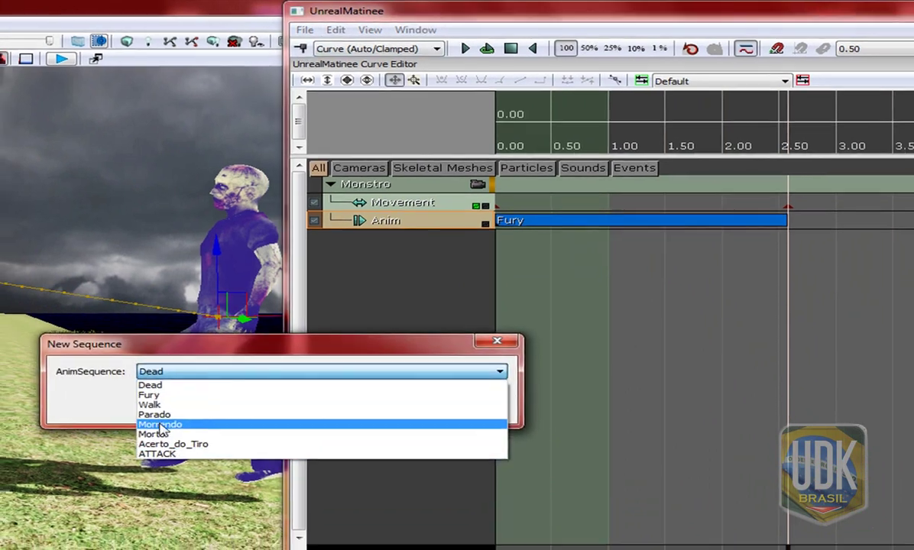
left_click(191, 418)
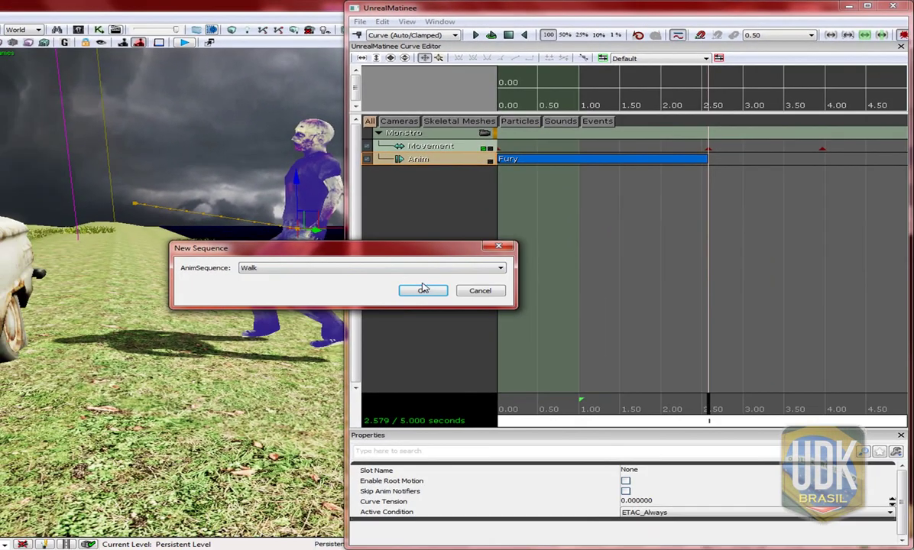
left_click(422, 290)
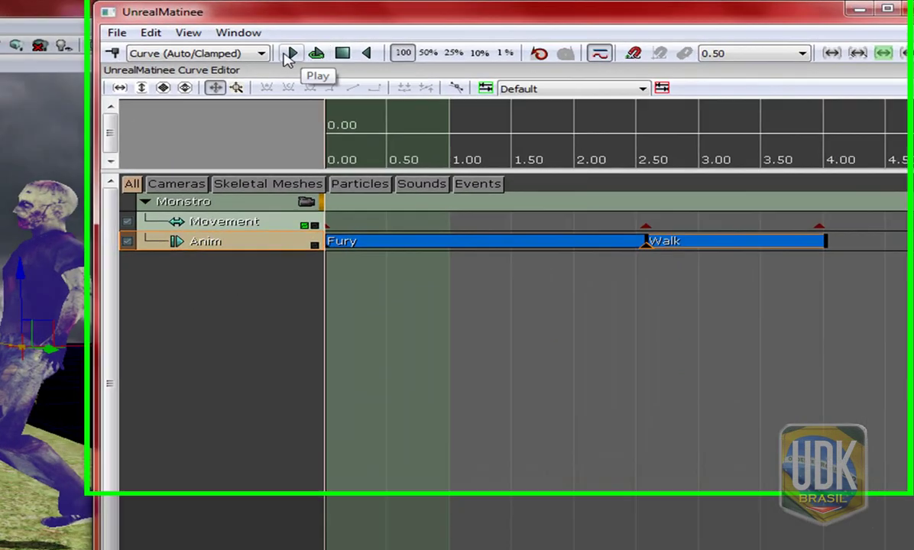
left_click(471, 37)
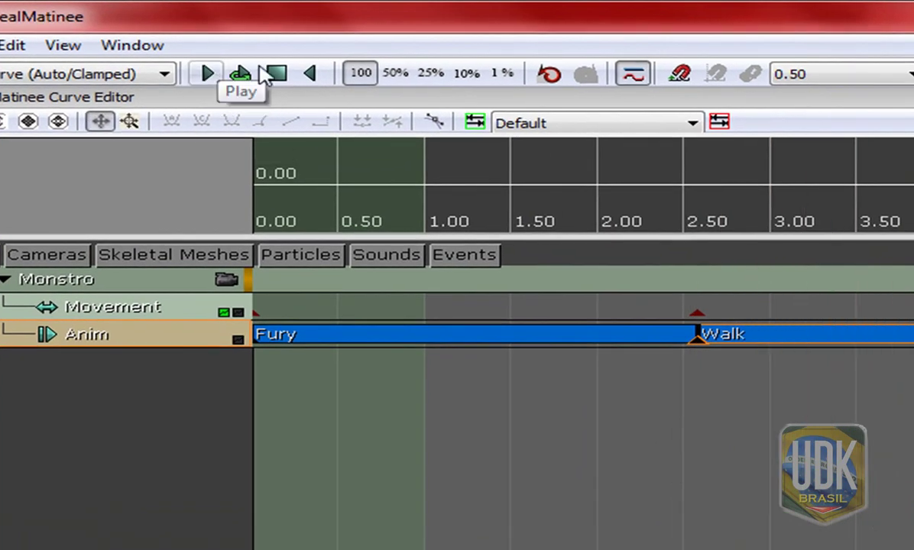
left_click(276, 73)
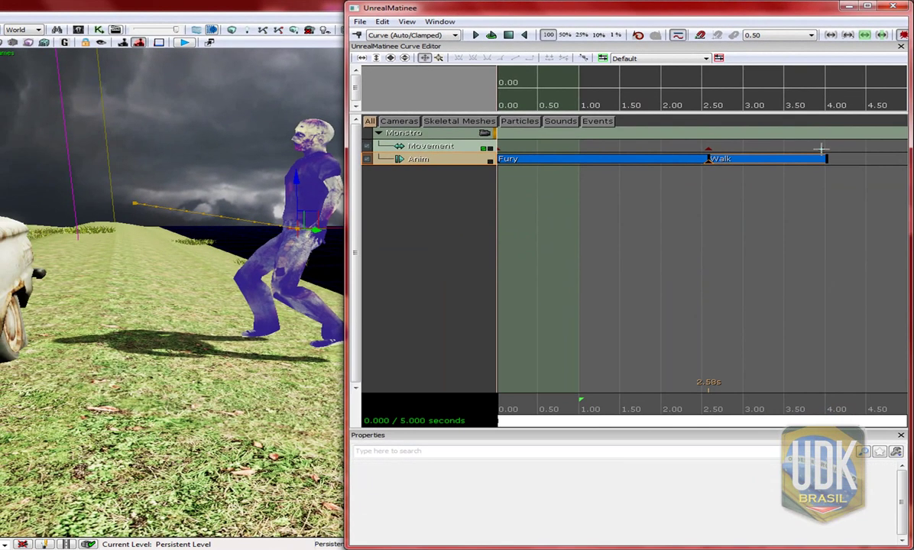
Jump to the second Movement key, scrub to about 4.16 s, and select the Anim track
left_click(853, 194)
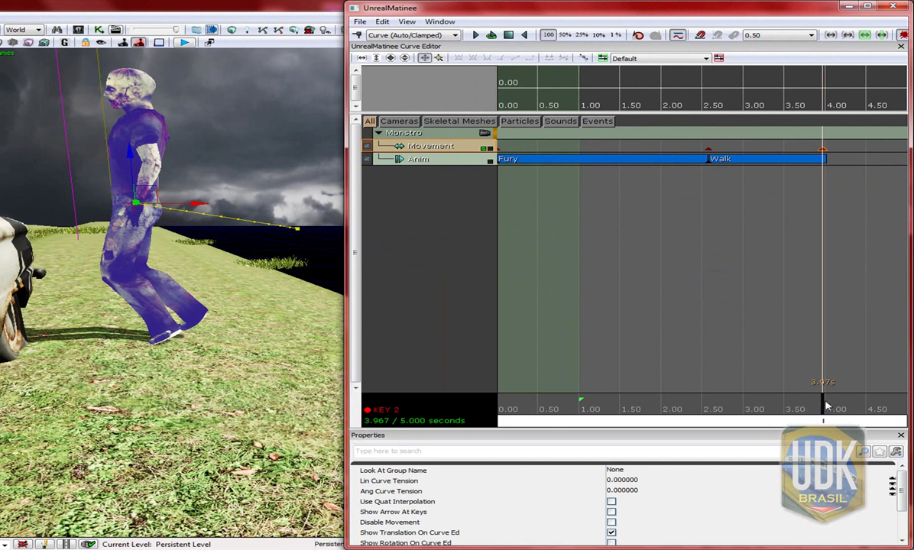
left_click_drag(825, 405, 875, 402)
left_click_drag(871, 495, 814, 502)
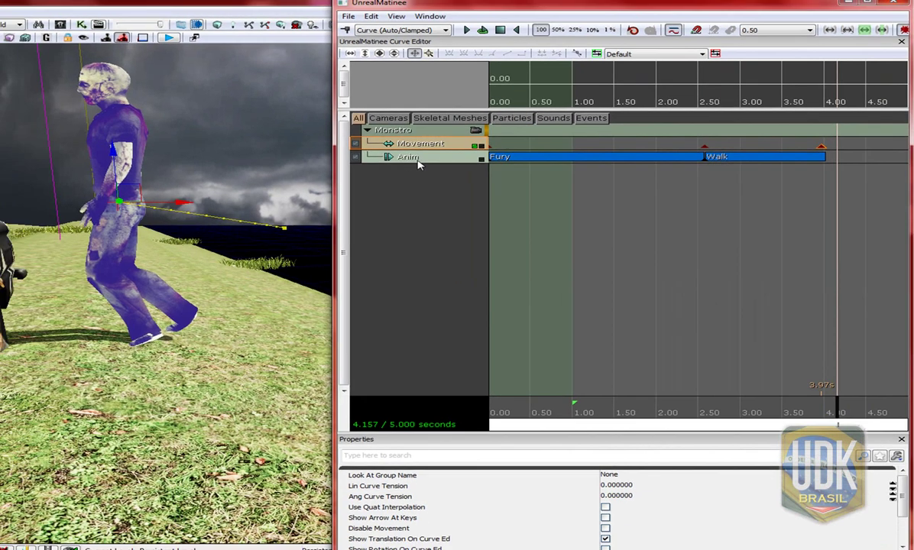
left_click(418, 160)
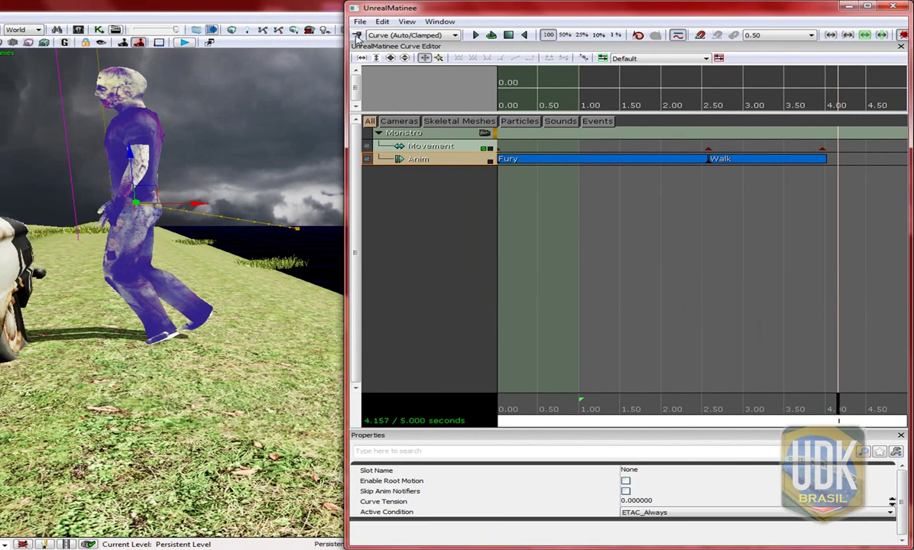
Add an ATTACK key to the Monstro Anim track at about 4.16 s and play the preview
left_click(356, 37)
left_click(291, 268)
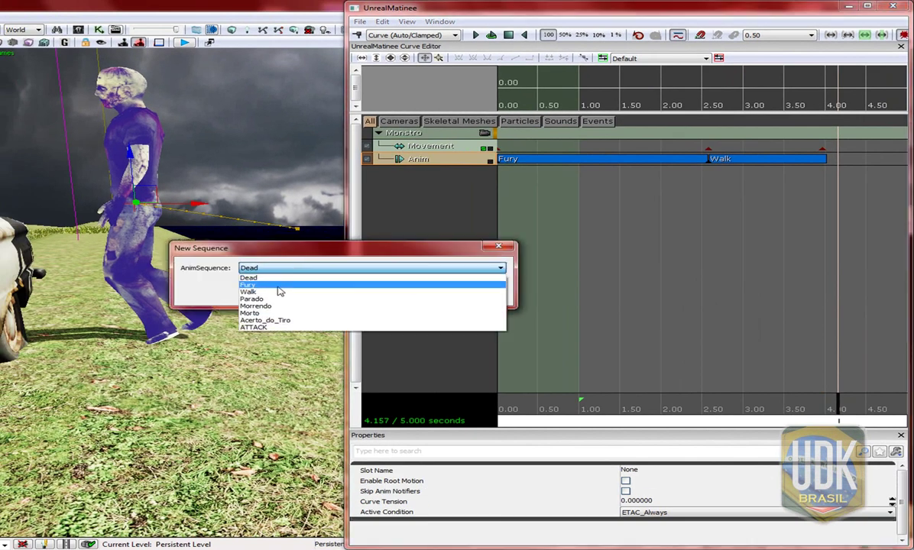
left_click(262, 327)
left_click(413, 291)
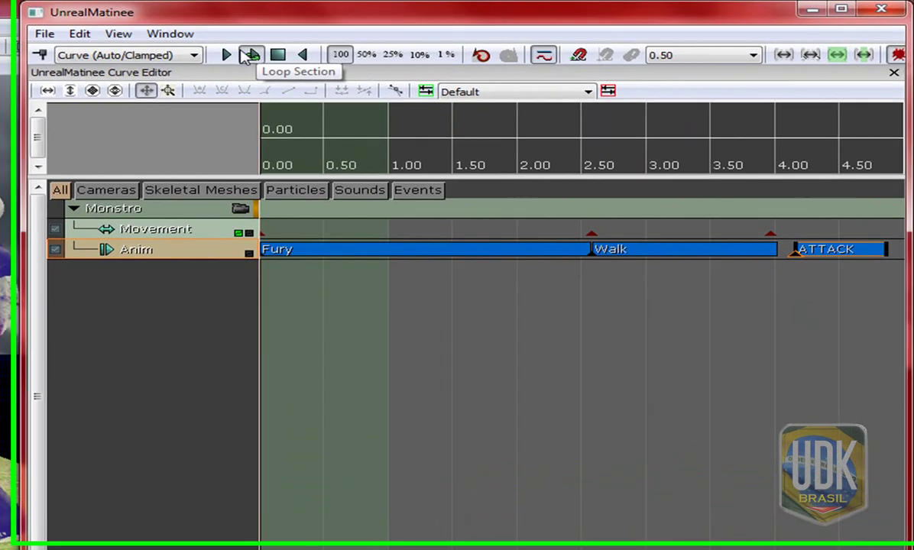
left_click(491, 35)
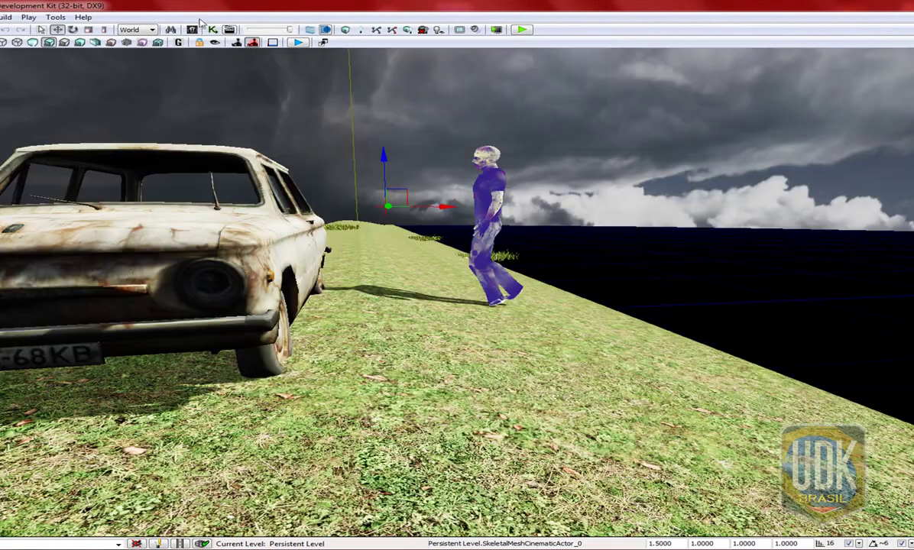
Pick CameraActor from the Content Browser's Actor Classes and add it on the grass by the car
left_click(180, 29)
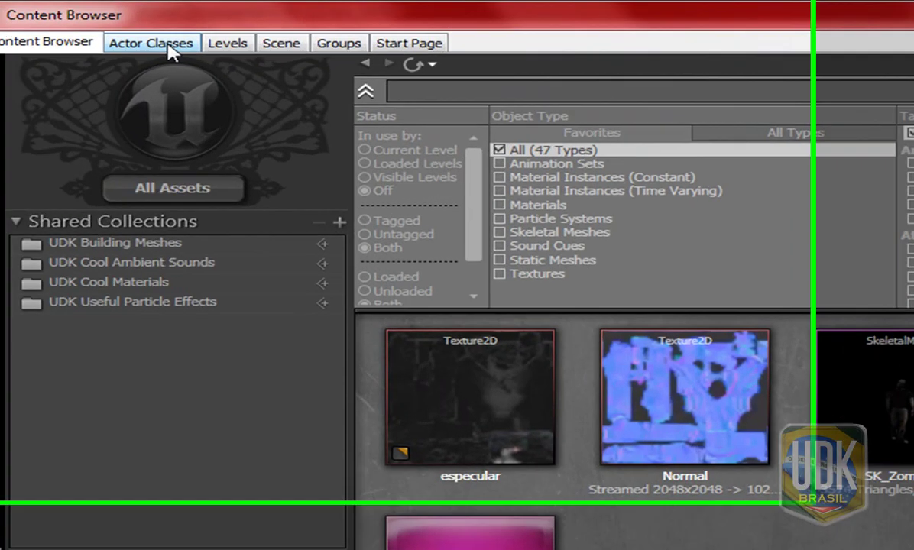
left_click(169, 49)
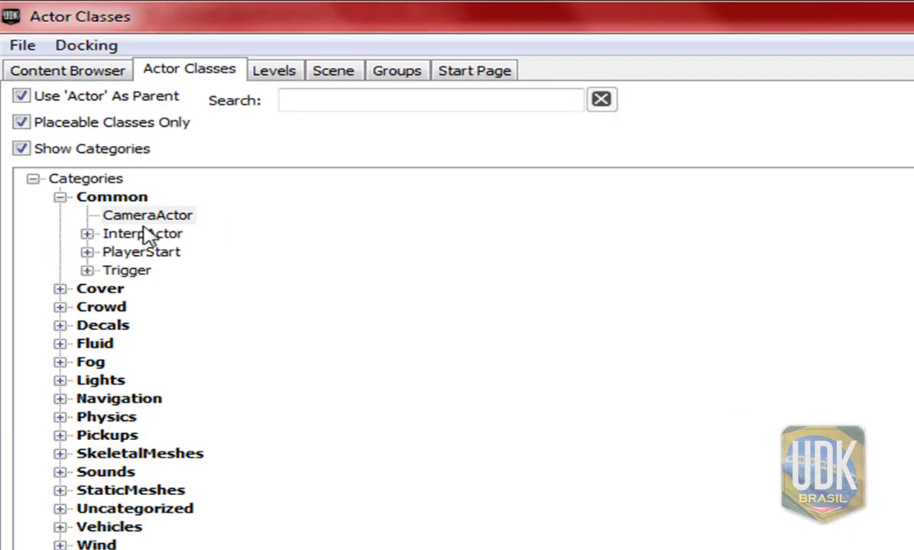
left_click(145, 215)
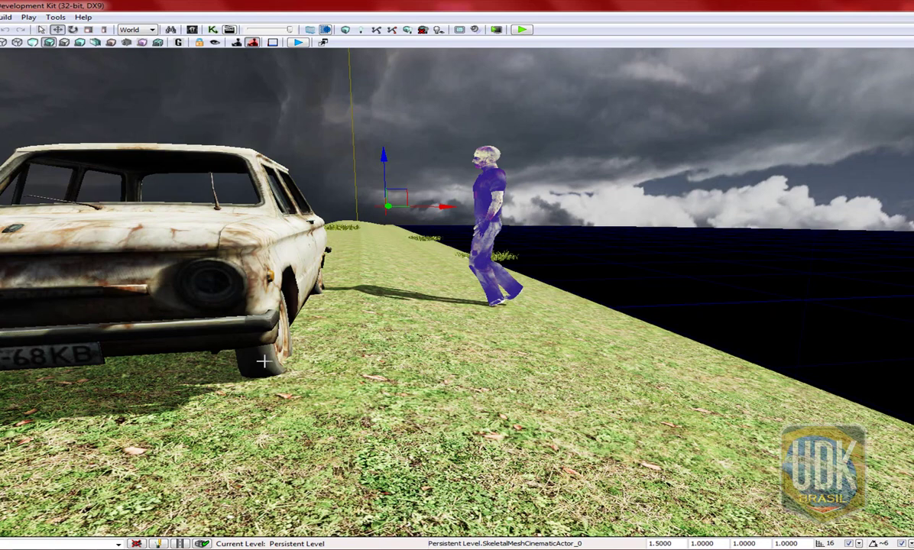
right_click(263, 360)
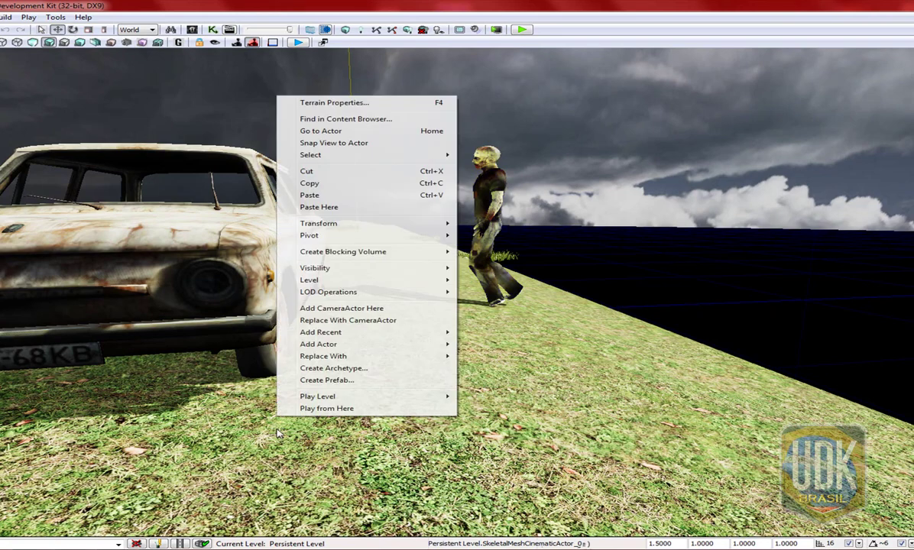
left_click(359, 309)
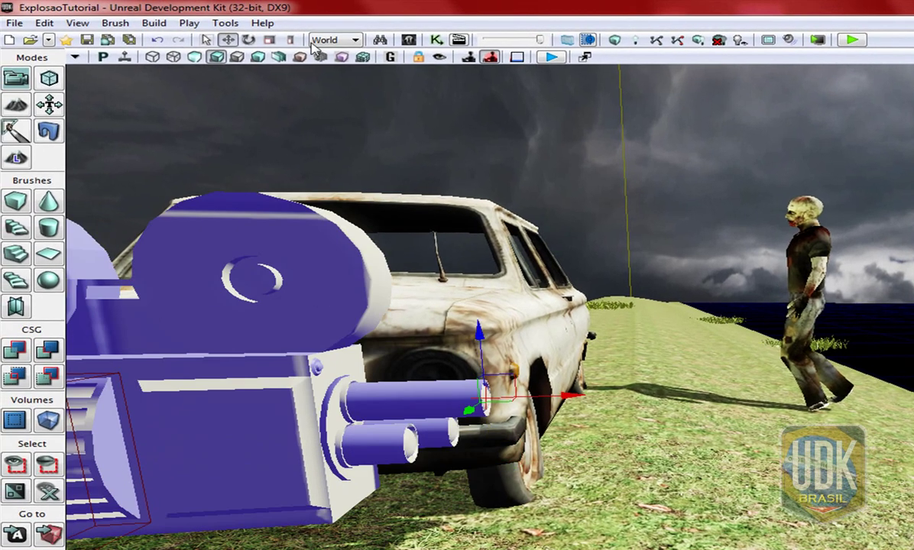
Rotate the camera actor about -66°, lock it to the viewport, and fly it above the car's front
left_click(251, 38)
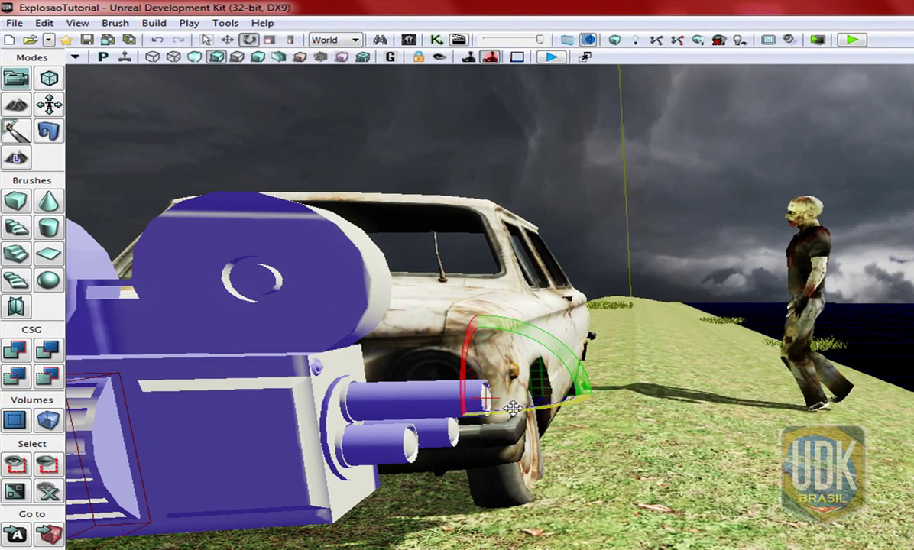
left_click_drag(515, 410, 449, 224)
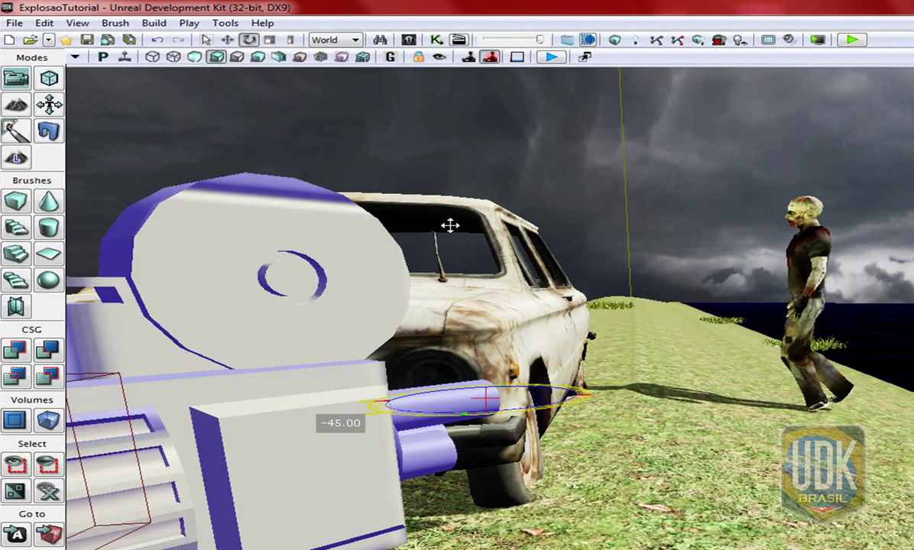
left_click(440, 58)
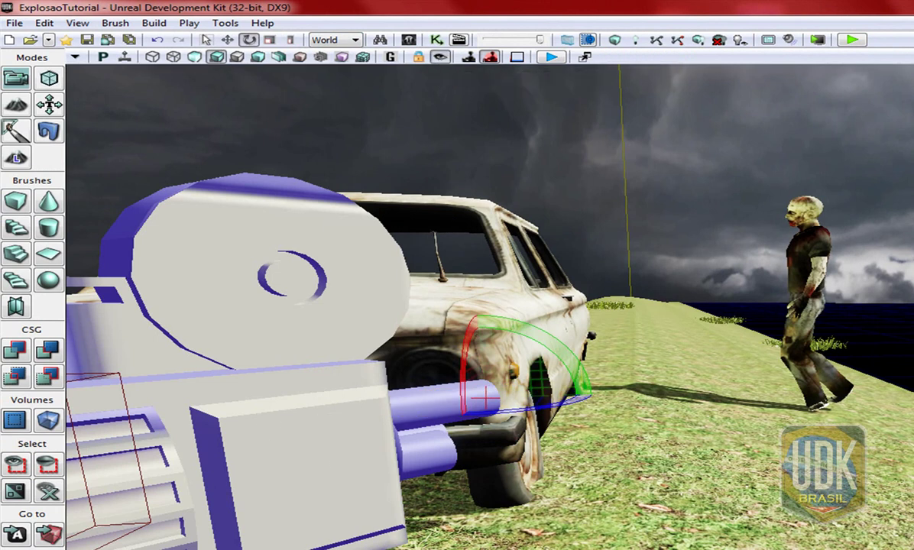
left_click_drag(273, 424, 419, 298)
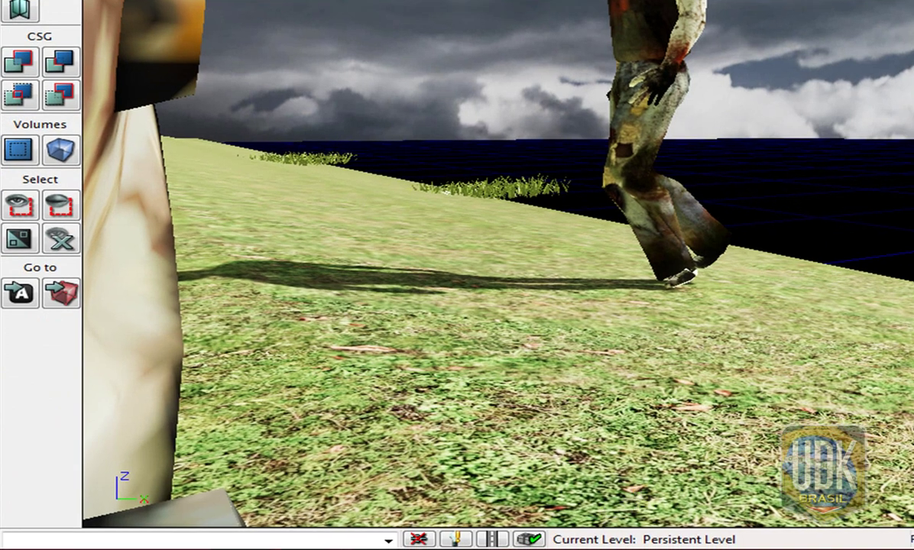
left_click_drag(420, 298, 458, 306)
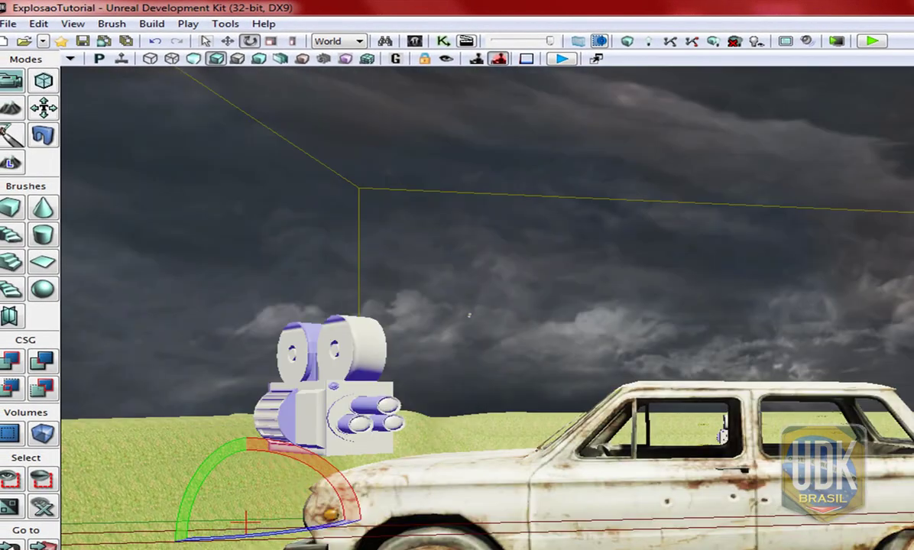
left_click_drag(615, 243, 615, 243)
left_click(364, 420)
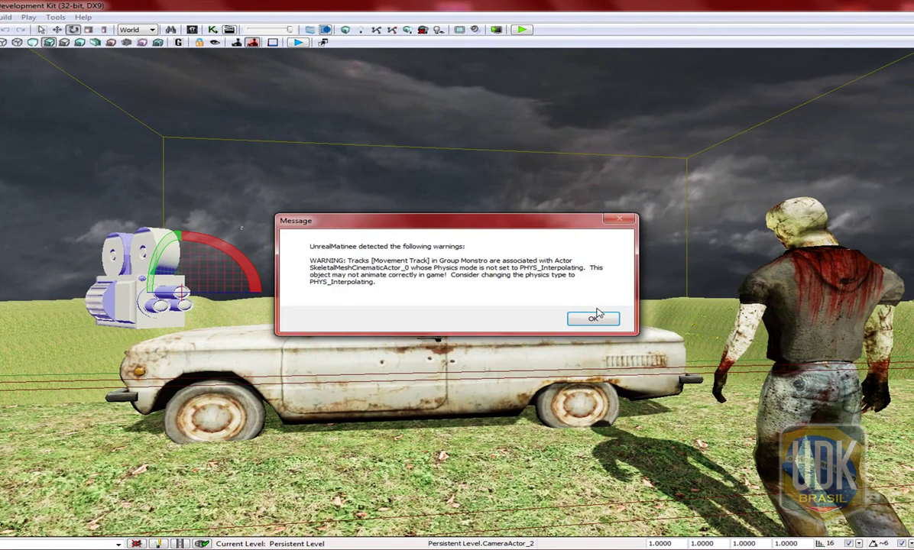
Dismiss the PHYS_Interpolating warning and turn the view to see the car side-on
left_click(593, 320)
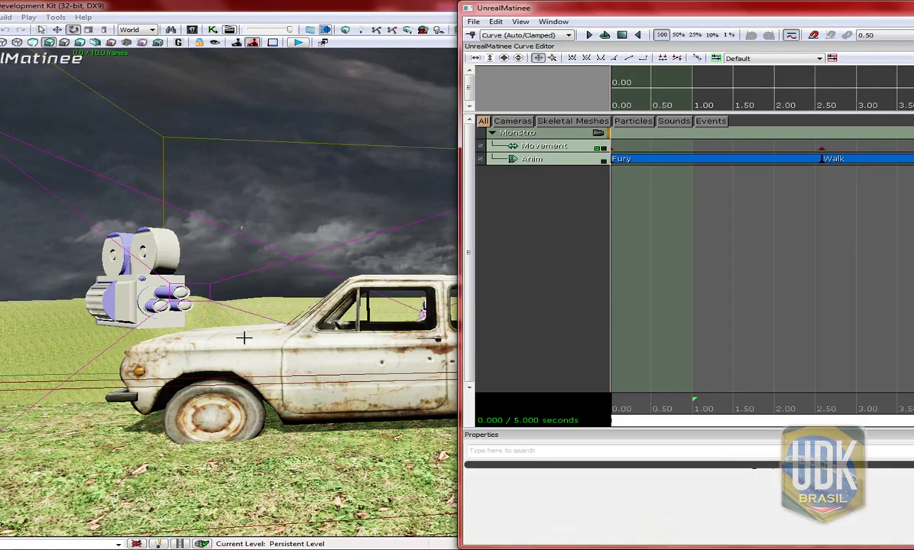
left_click_drag(243, 337, 355, 325)
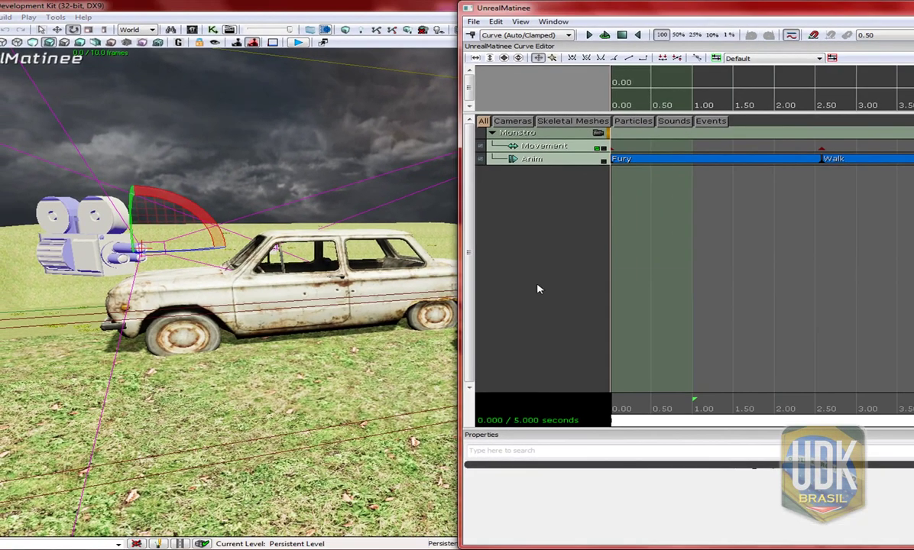
Add a camera group named CameradoZobmie, view the scene through it, then minimize Matinee
right_click(537, 289)
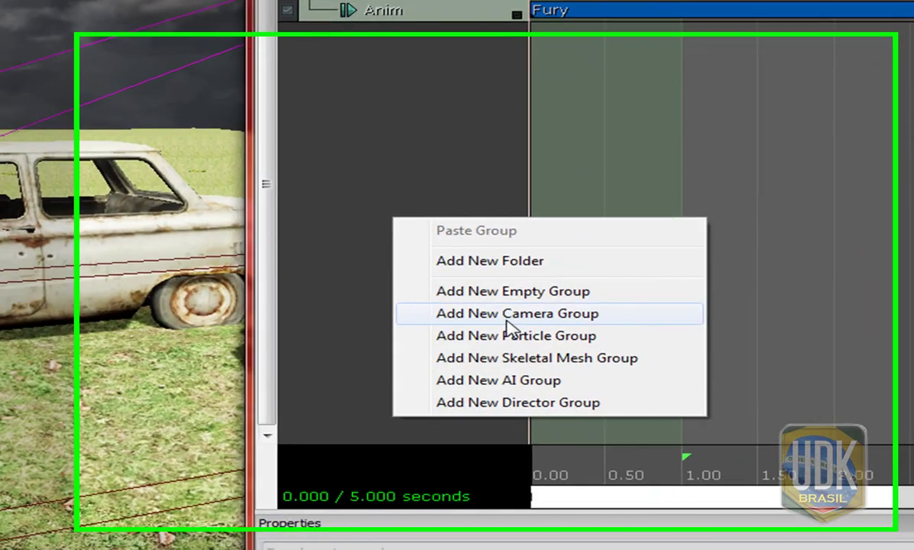
left_click(600, 324)
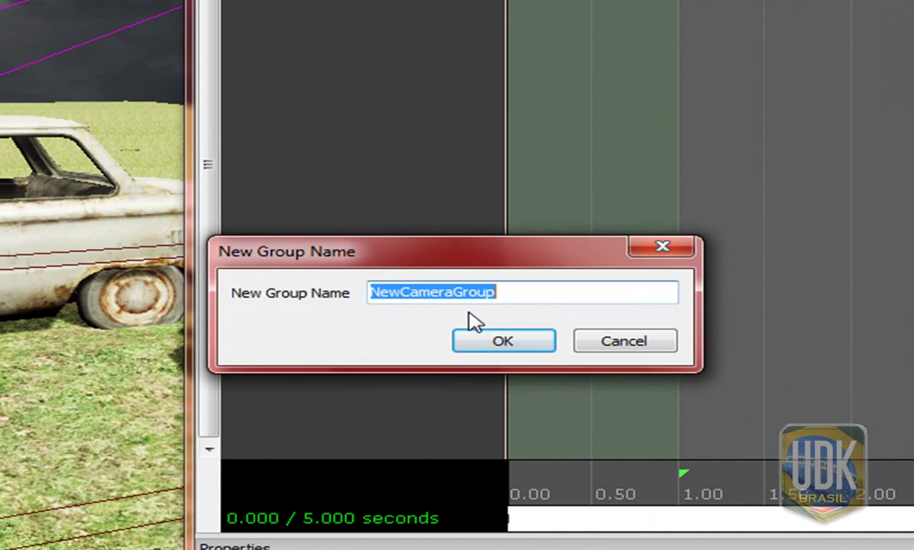
type("Camera")
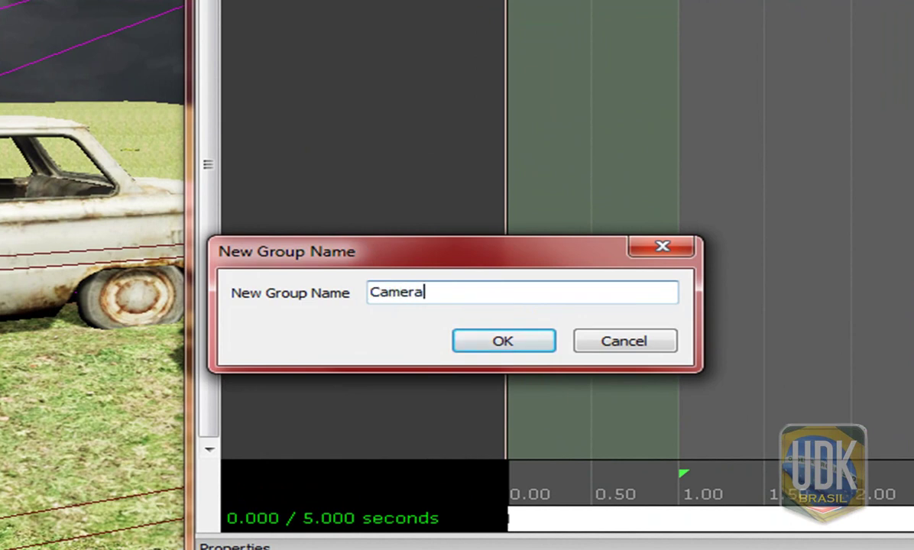
type("do")
type("Zobmie")
key("Return")
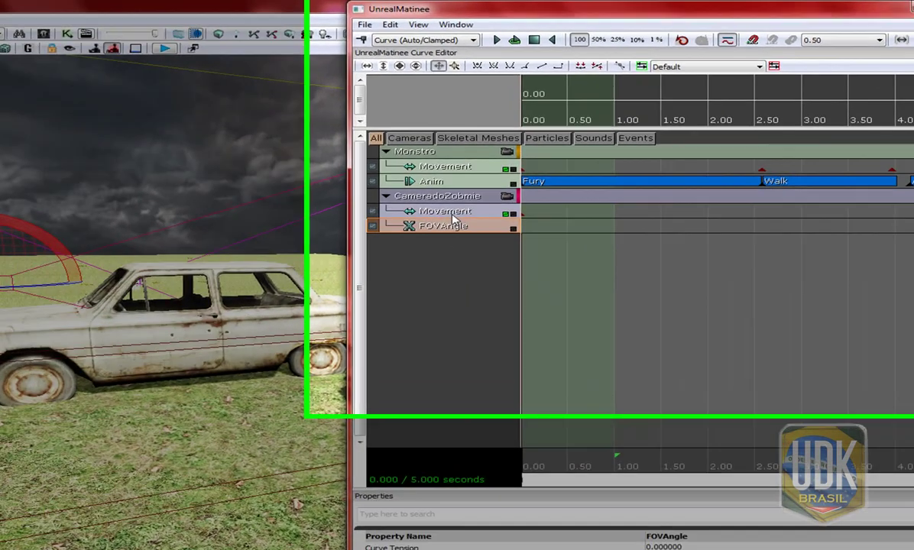
left_click(587, 184)
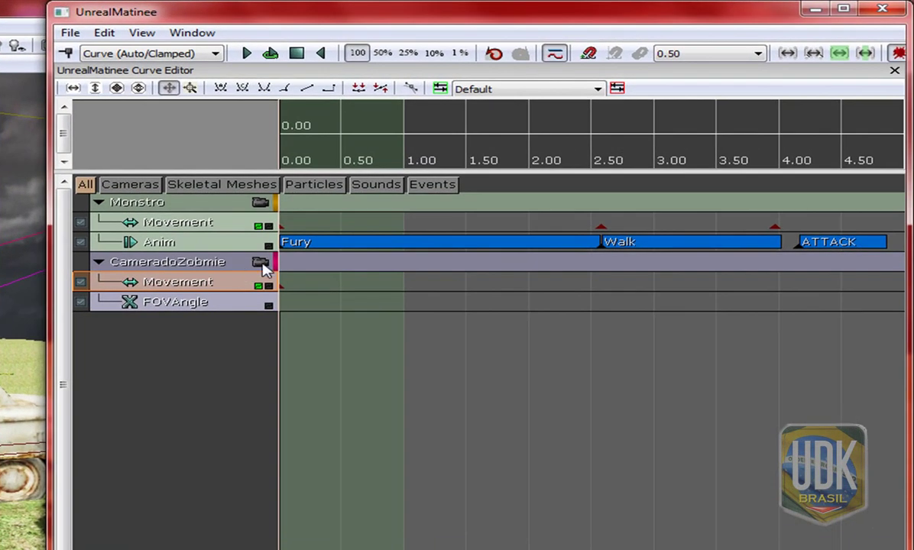
left_click(261, 262)
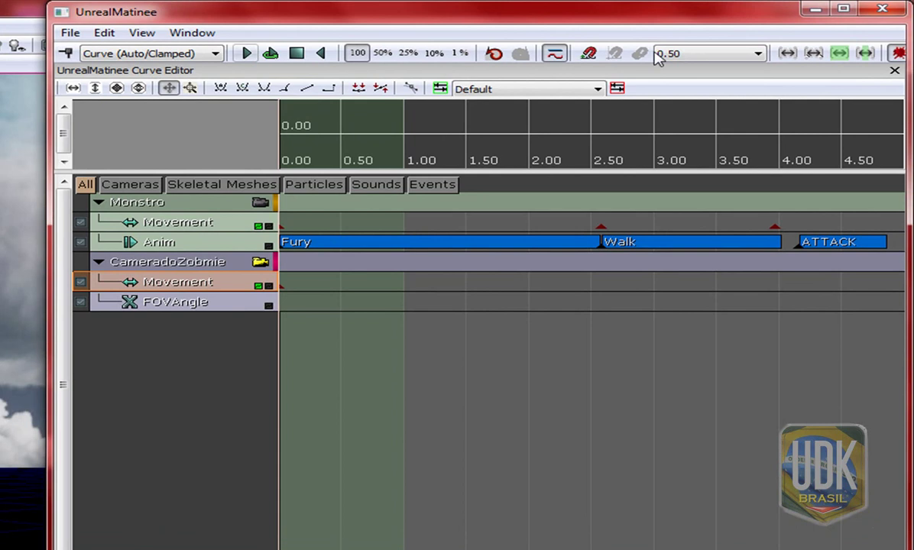
left_click(814, 9)
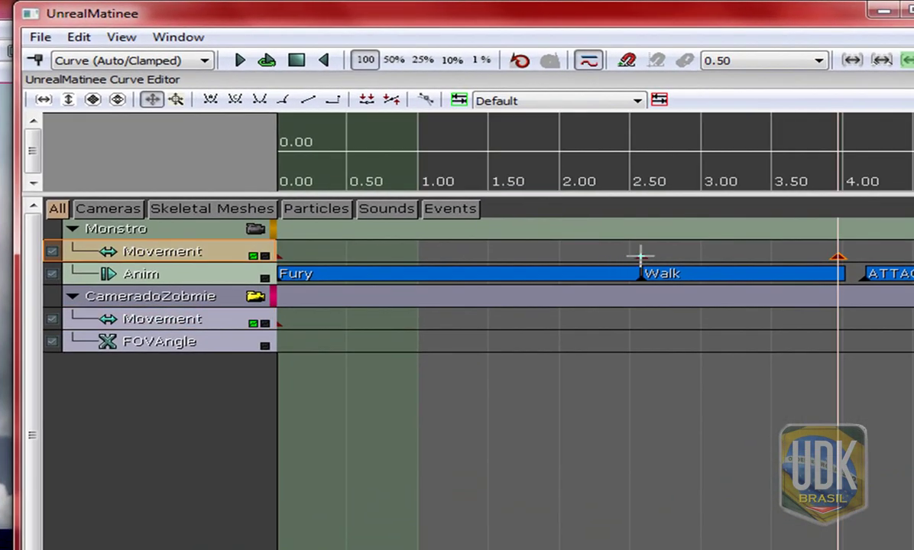
Key the CameradoZobmie Movement track at about 2.45 s and 3.97 s
left_click(640, 255)
key("Return")
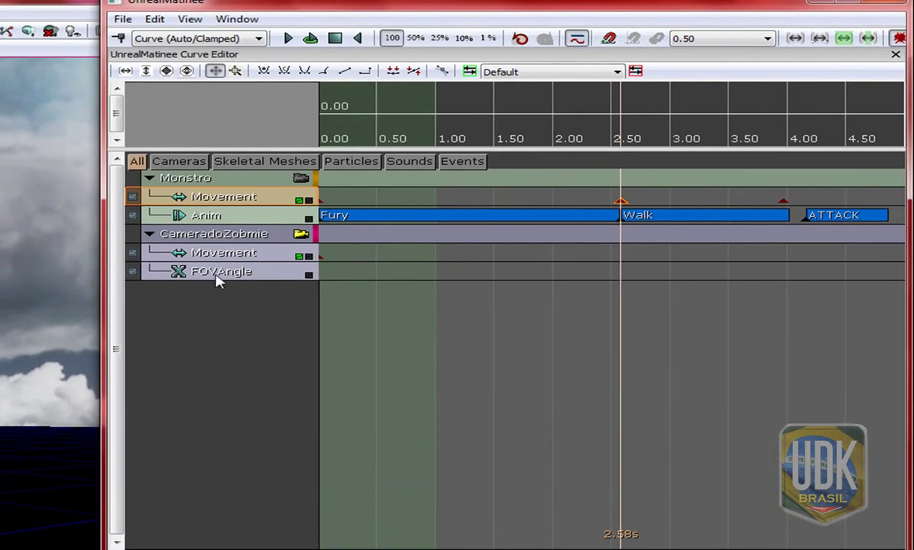
left_click(229, 254)
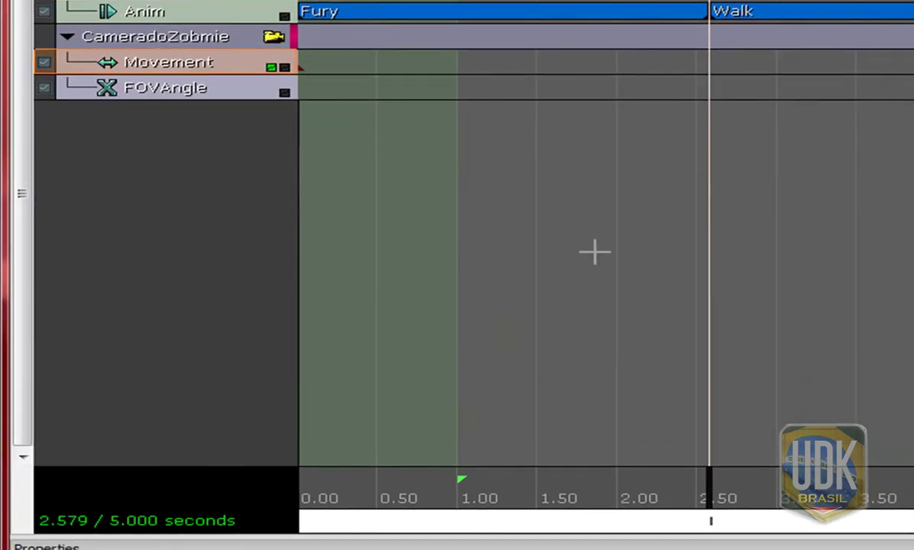
left_click_drag(700, 493, 681, 493)
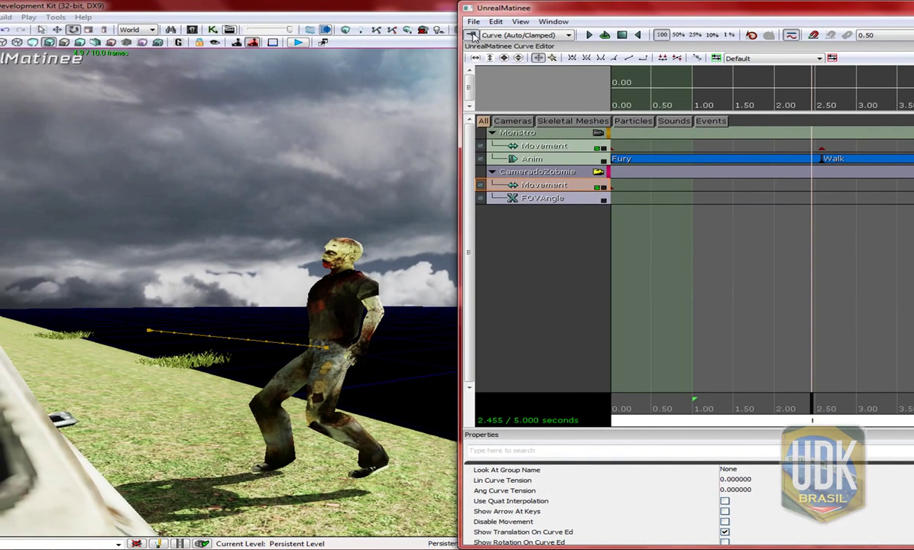
left_click(472, 34)
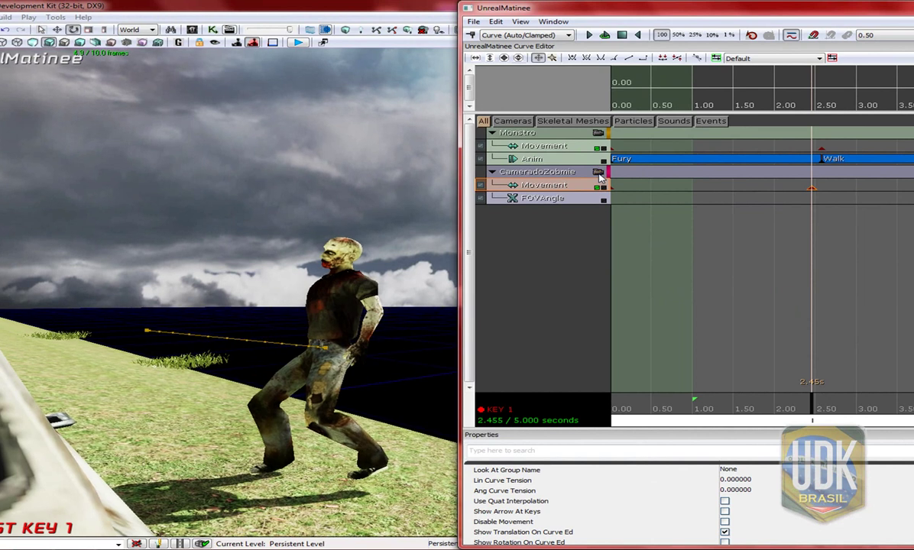
left_click_drag(816, 411, 913, 410)
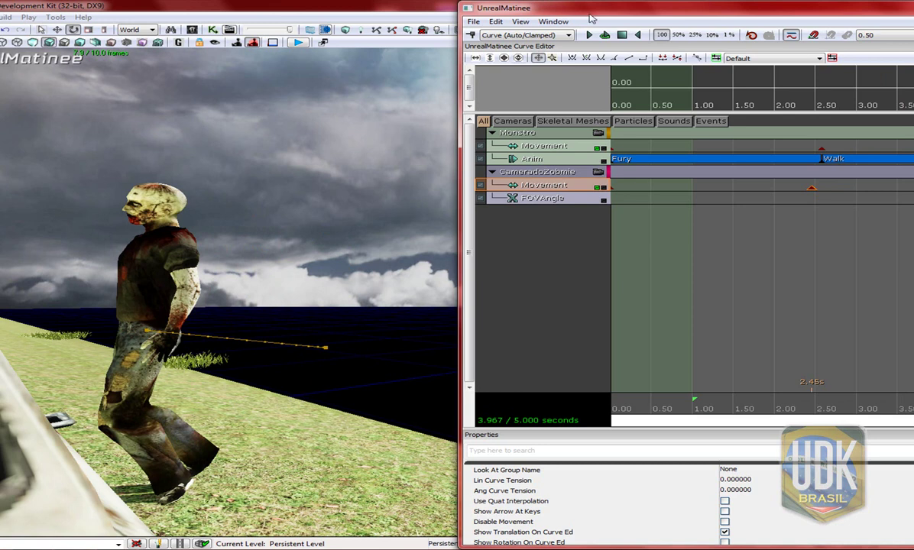
left_click(471, 35)
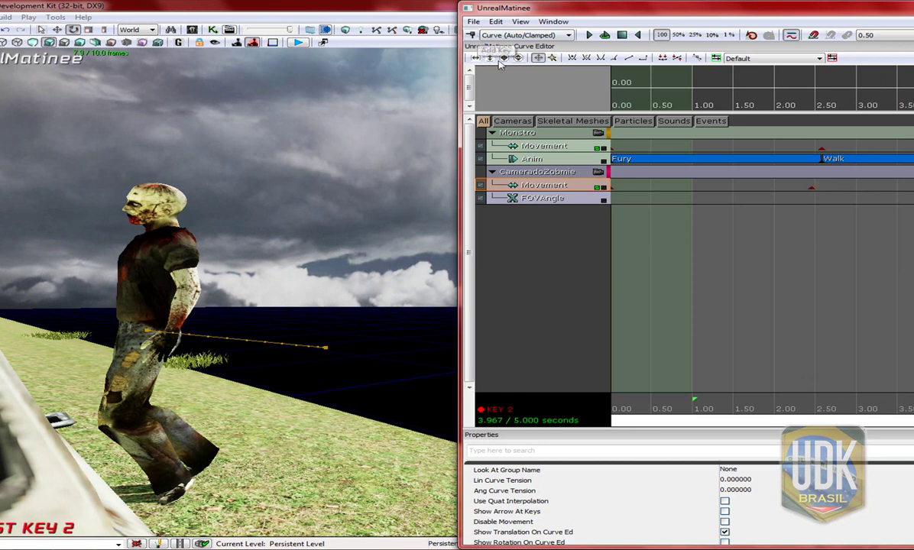
Hide Matinee and fly the view up above the car to see the camera actor
left_click_drag(443, 302, 443, 344)
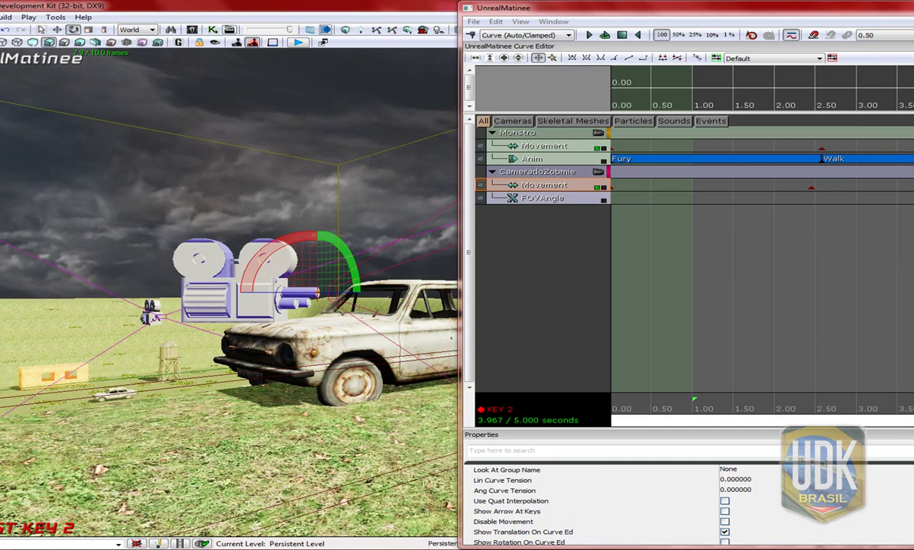
key("alt+Tab")
left_click_drag(504, 392, 502, 302)
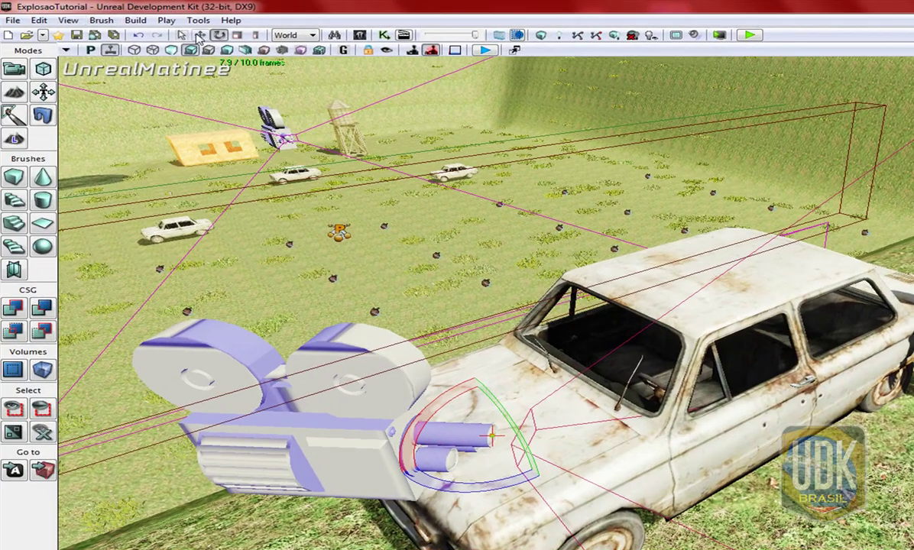
Move the camera actor onto the grass before the car, turn it to yaw -101.25°, then shift it up-right
left_click(198, 35)
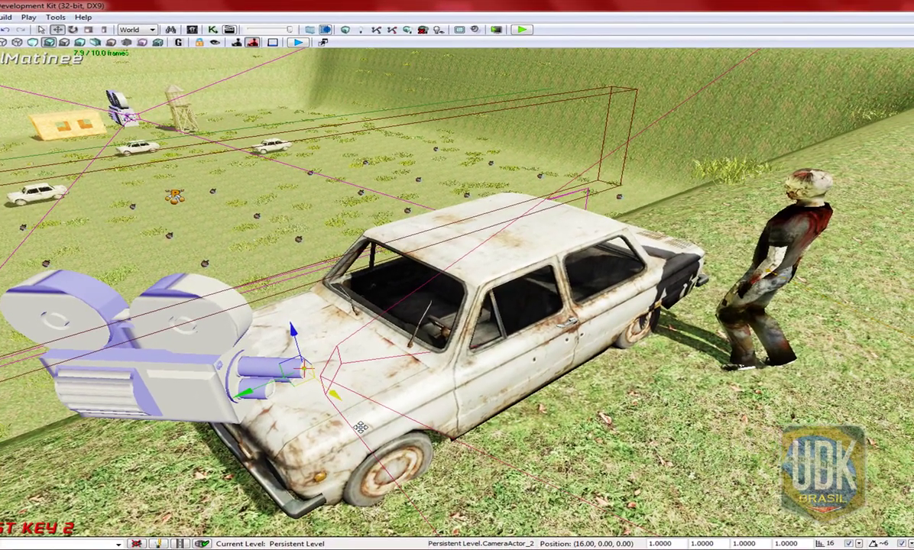
mouse_move(345, 407)
left_mouse_down()
mouse_move(561, 538)
mouse_move(427, 365)
mouse_move(628, 384)
mouse_move(669, 405)
left_mouse_up()
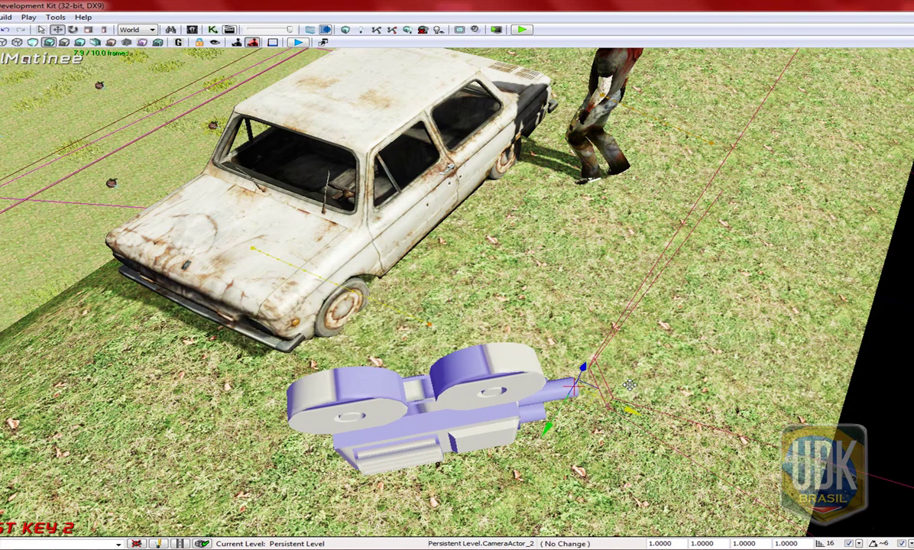
key("space")
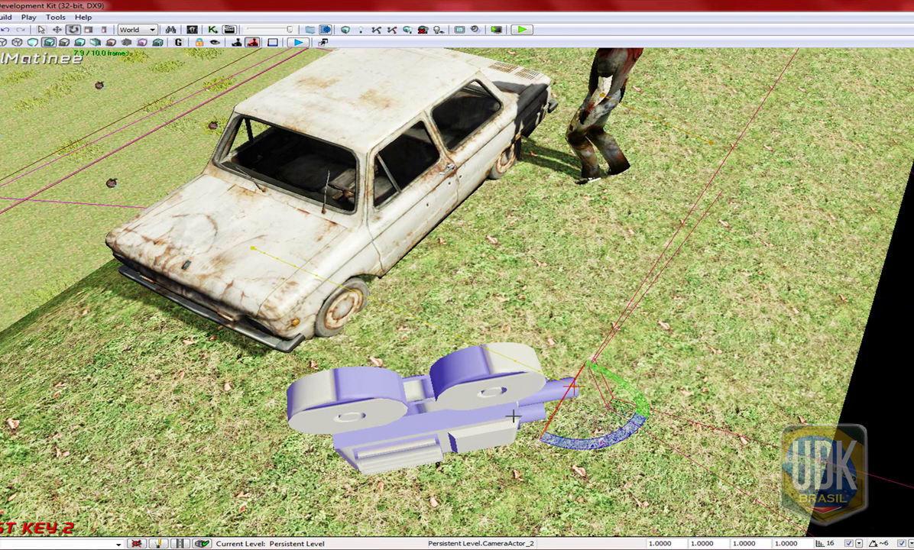
left_click_drag(544, 417, 519, 428)
left_click_drag(492, 344, 526, 463)
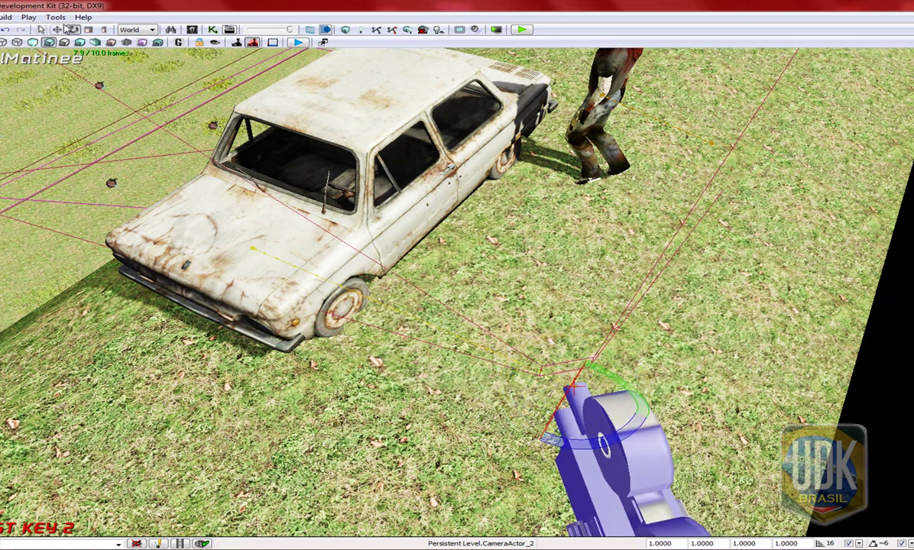
left_click(58, 30)
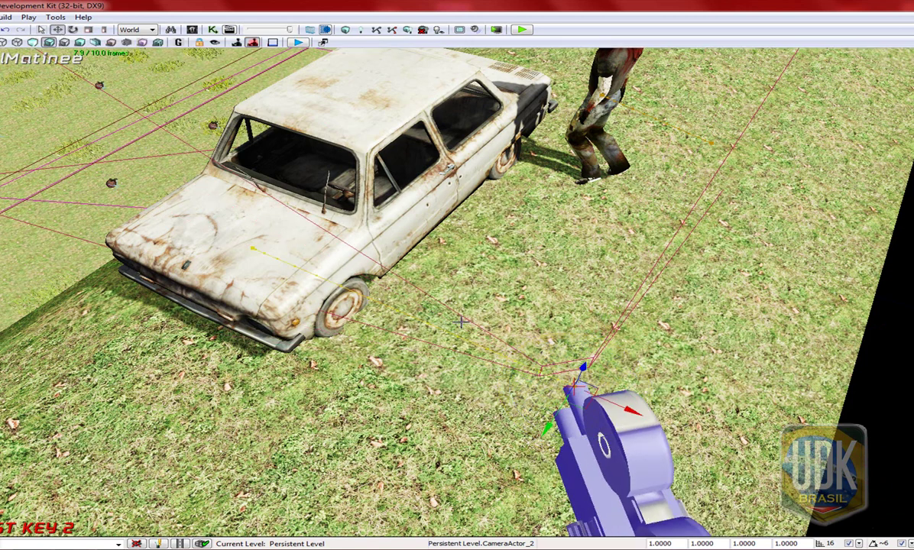
mouse_move(525, 389)
left_mouse_down()
mouse_move(611, 350)
mouse_move(627, 312)
left_mouse_up()
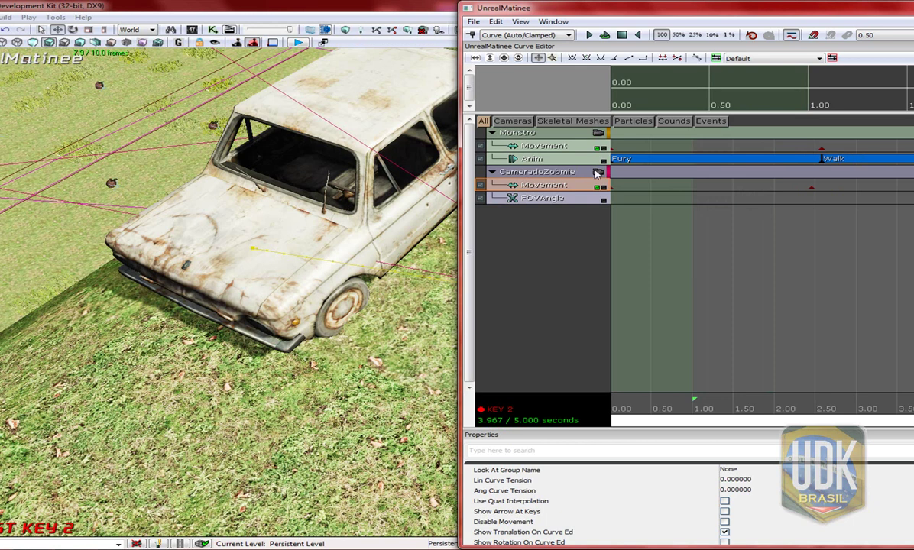
Play the cinematic through the CameradoZobmie camera view, then minimize Matinee
left_click(598, 173)
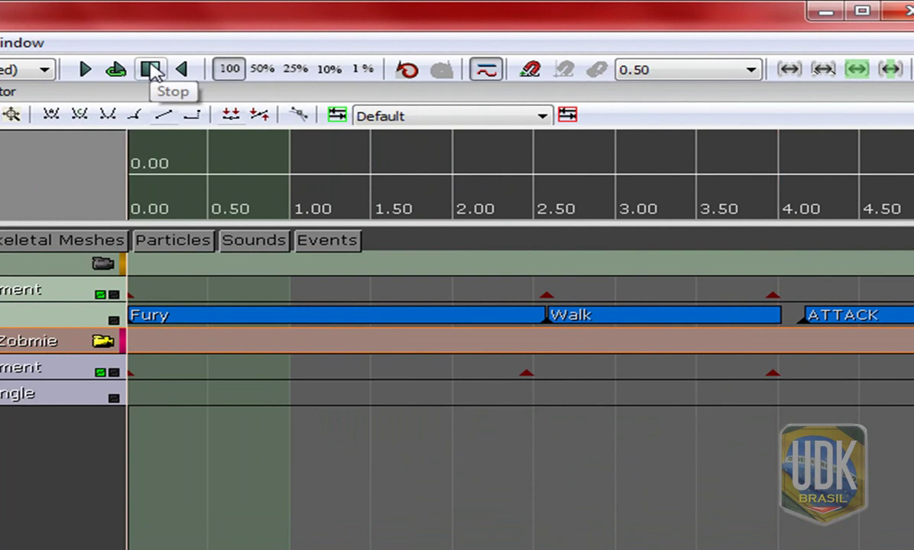
left_click(87, 70)
left_click(831, 12)
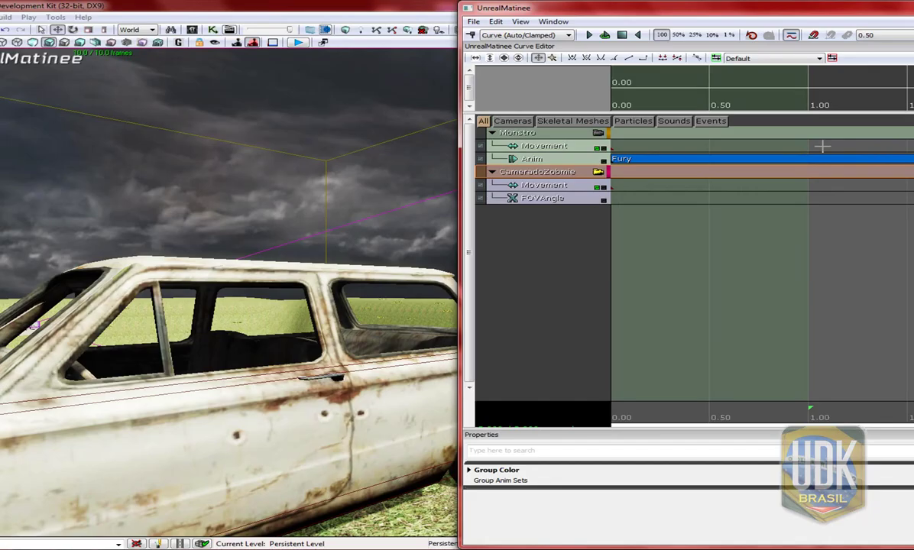
Drag Monstro's last Movement key to about 4.2 s, above the ATTACK clip
left_click(821, 149)
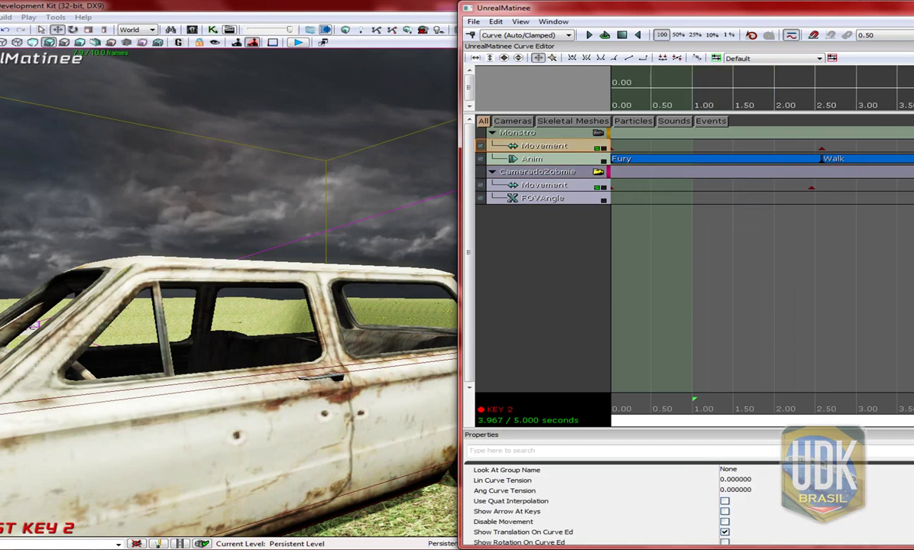
scroll(822, 153, "down", 3)
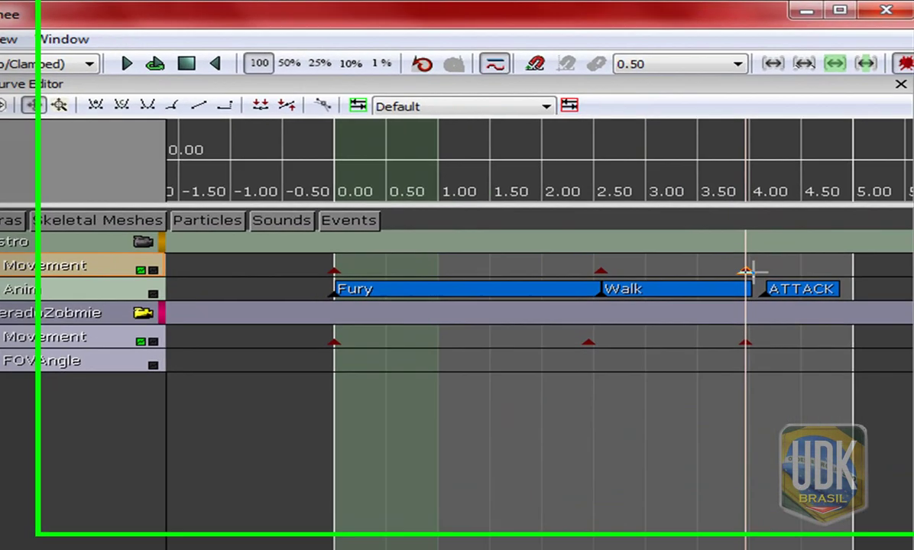
left_click_drag(752, 271, 766, 280)
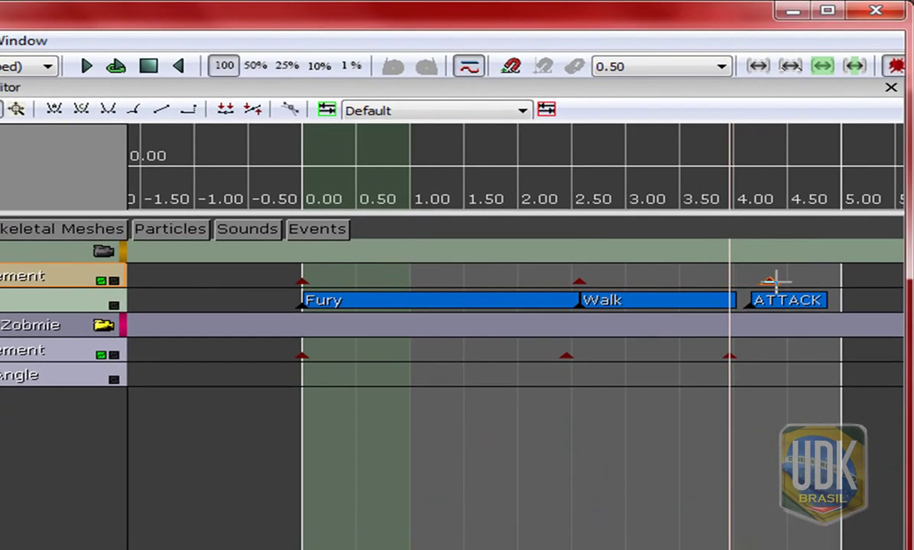
left_click_drag(766, 280, 773, 283)
Rewind and replay the cinematic, then minimize Matinee
left_click(149, 68)
left_click(101, 67)
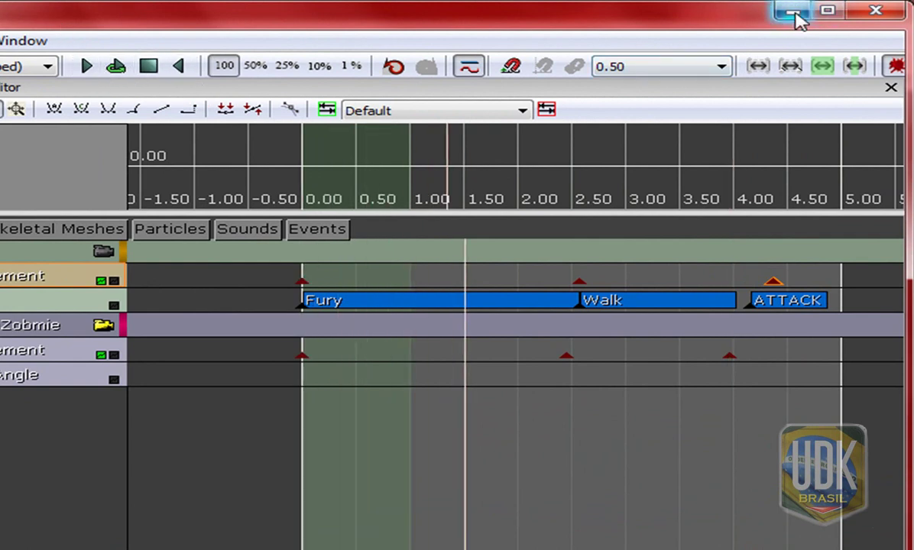
left_click(793, 12)
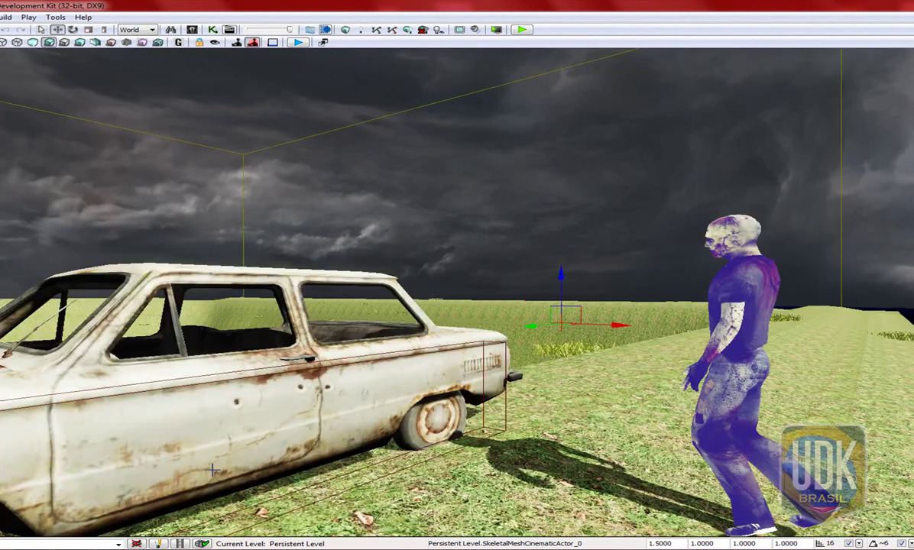
Select the zombie, reopen its Matinee cinematic past the PHYS_Interpolating warning, and play it
left_click(204, 411)
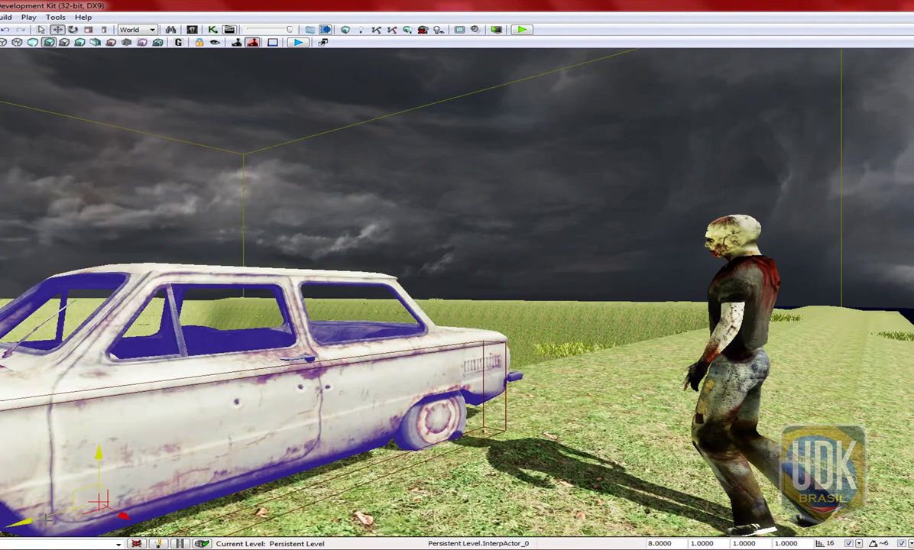
left_click(739, 411)
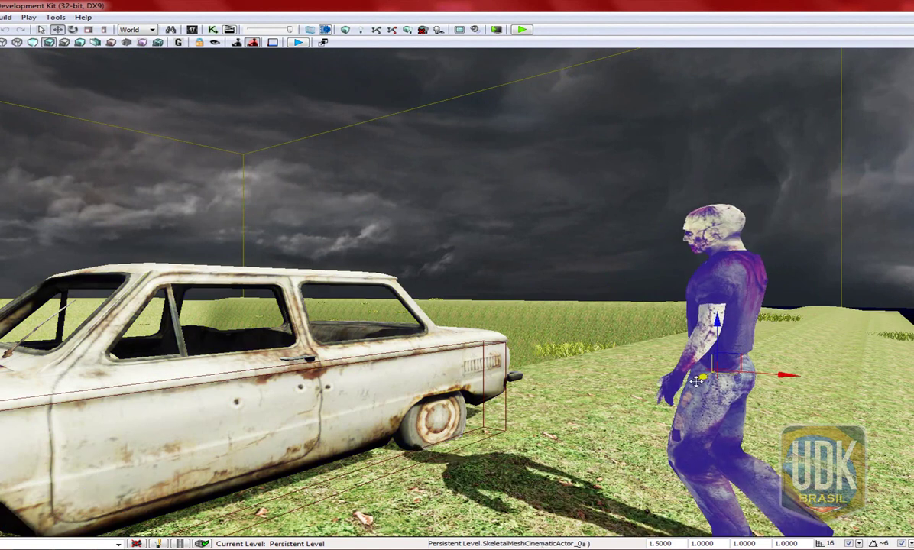
left_click(229, 29)
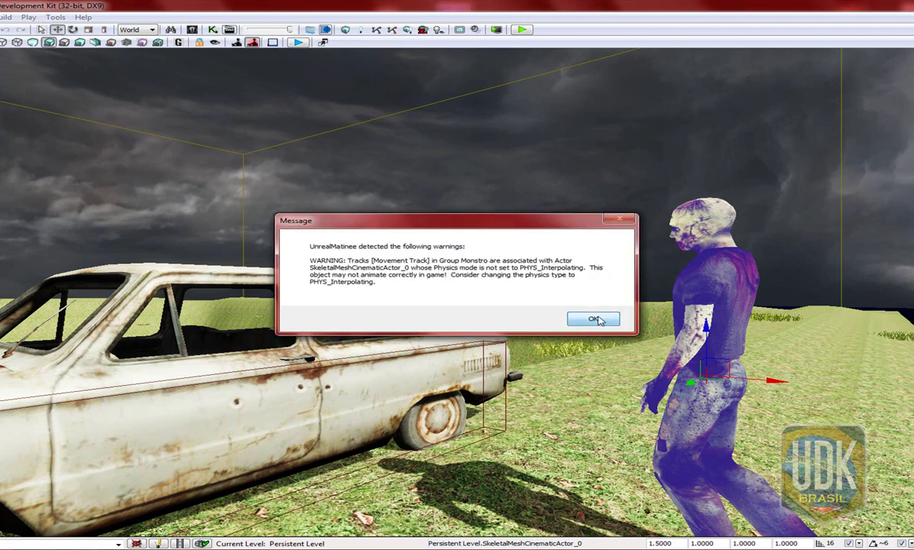
left_click(594, 319)
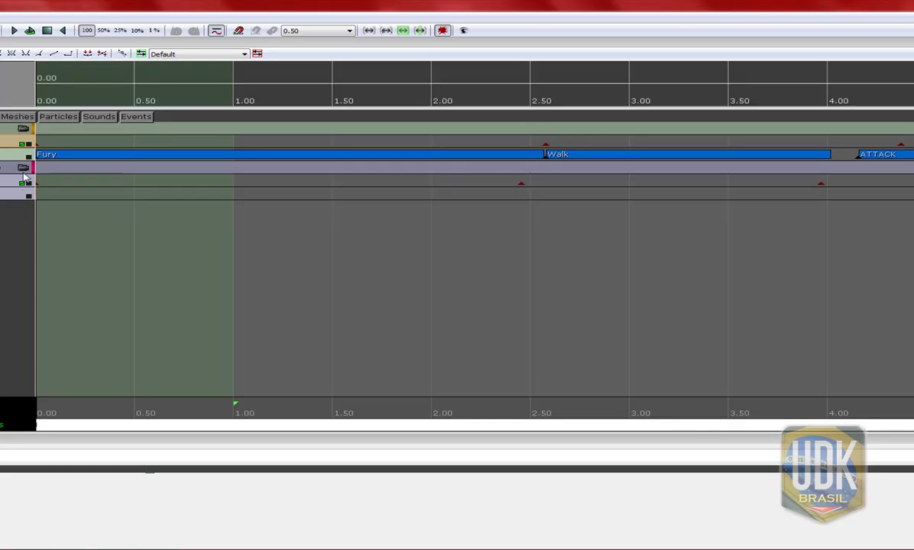
left_click(23, 168)
left_click(14, 30)
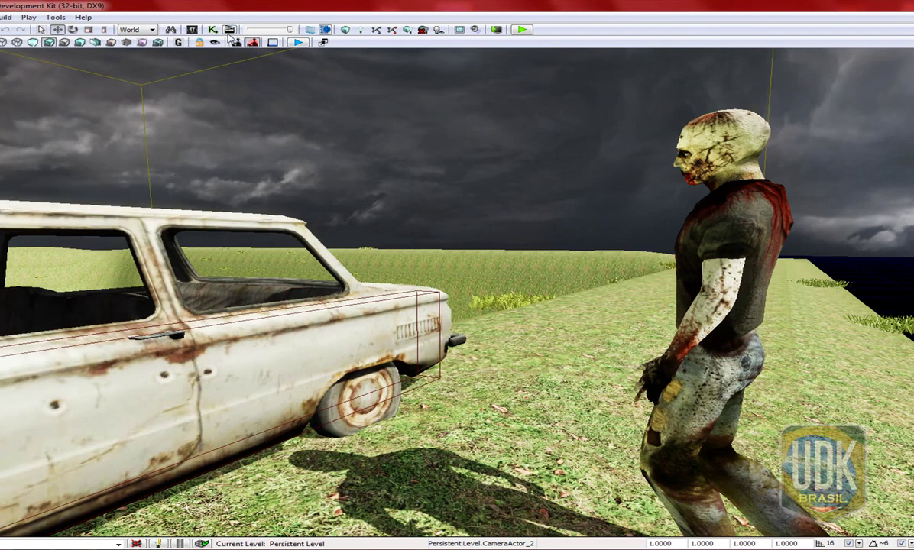
Set the zombie actor's Movement Physics to PHYS_Interpolating in its Properties
left_click(227, 31)
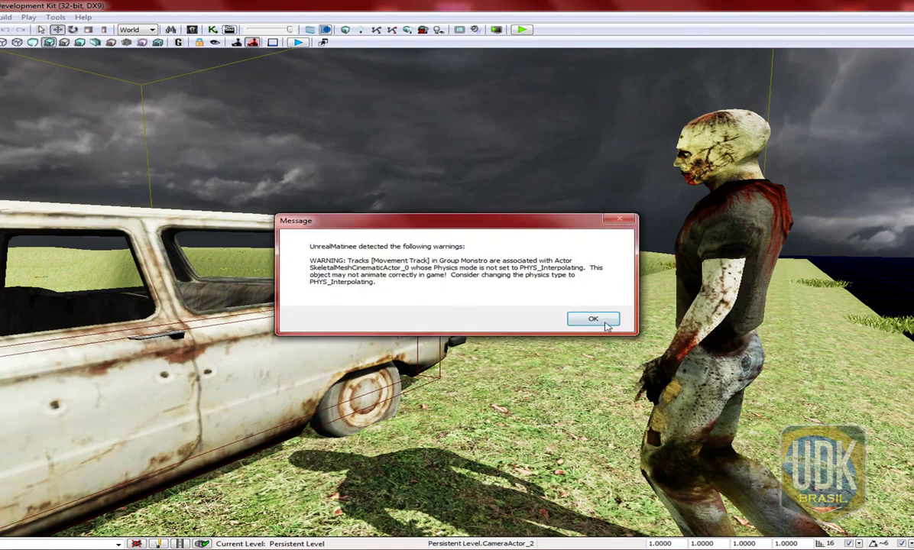
left_click(604, 323)
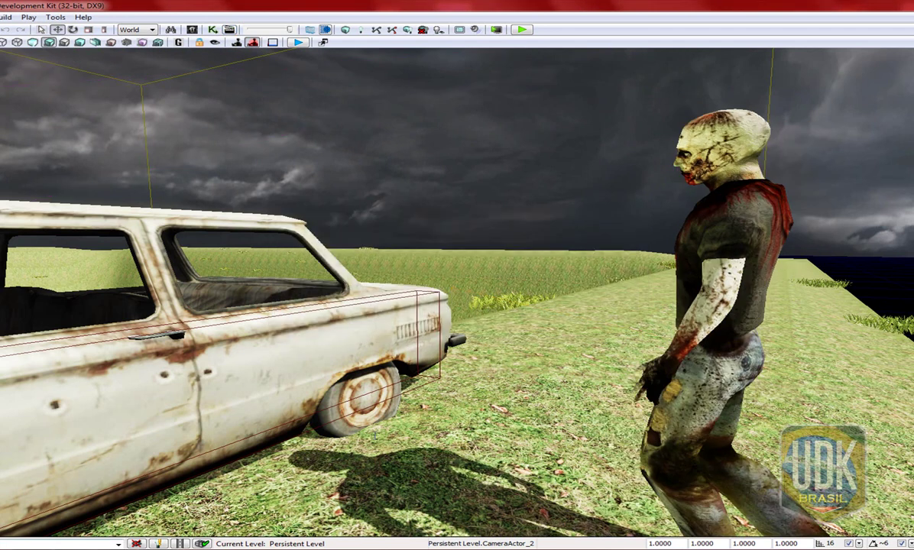
double_click(691, 290)
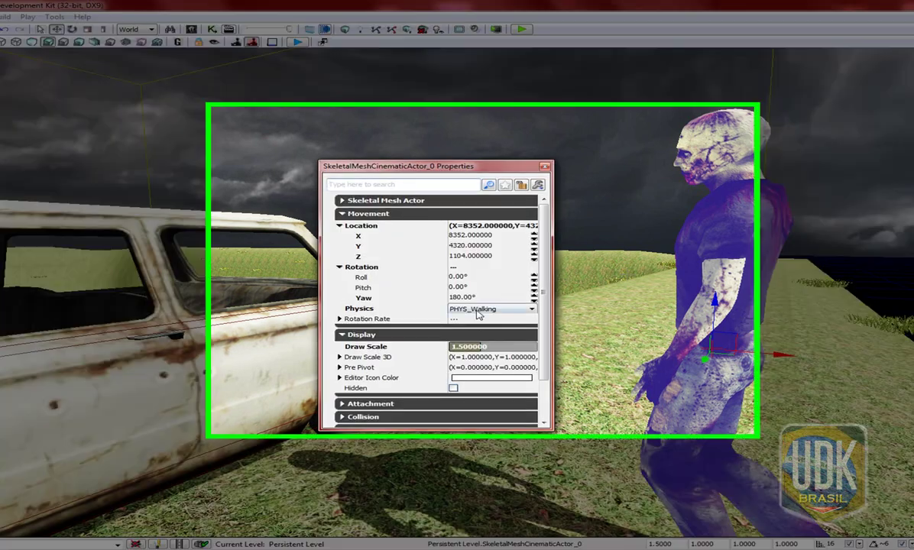
left_click(479, 309)
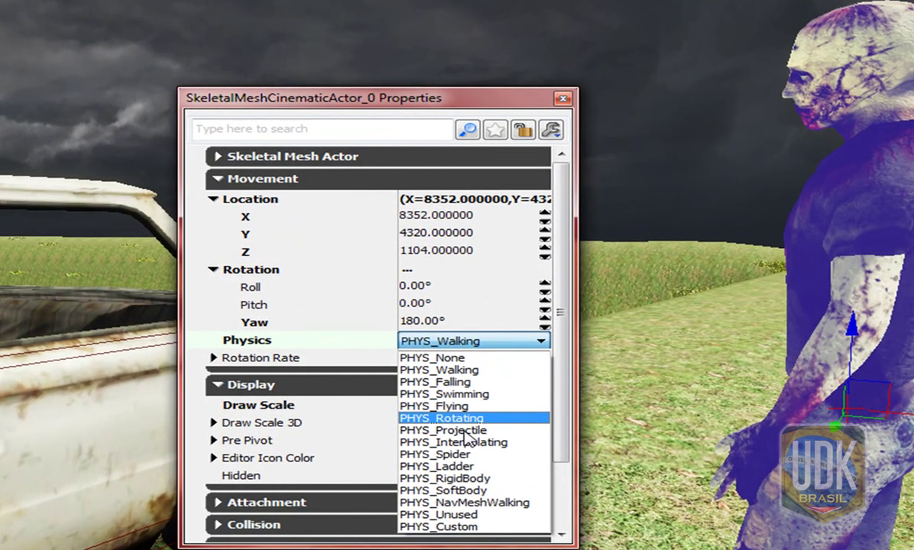
left_click(493, 444)
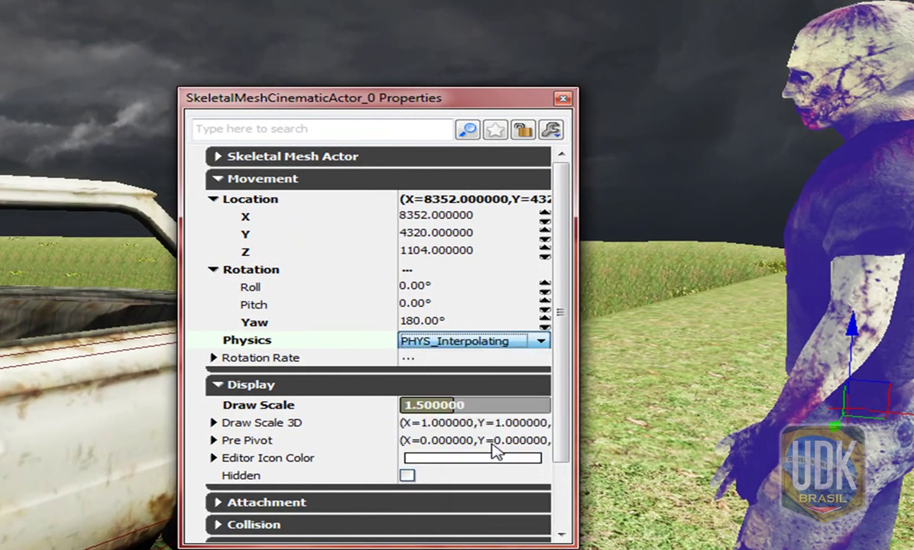
left_click(563, 98)
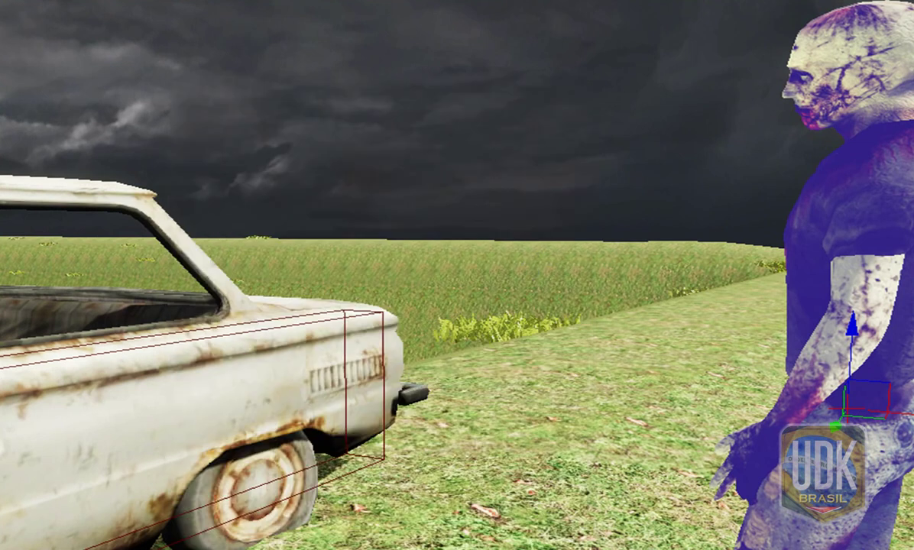